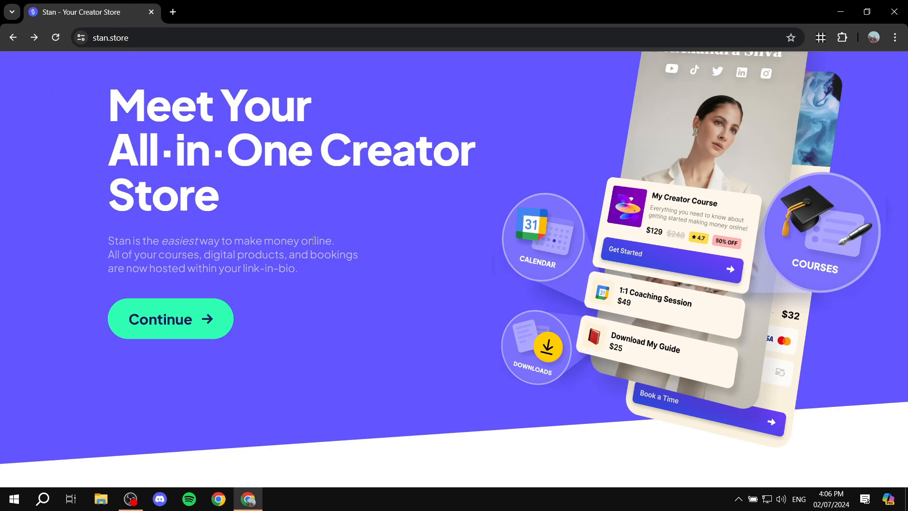
Read the home page's introduction to making money online with courses, digital products and bookings hosted in a link-in-bio
{"action": "scroll", "coordinate": [227, 221], "scroll_direction": "up", "scroll_amount": 1}
{"action": "scroll", "coordinate": [235, 150], "scroll_direction": "down", "scroll_amount": 4}
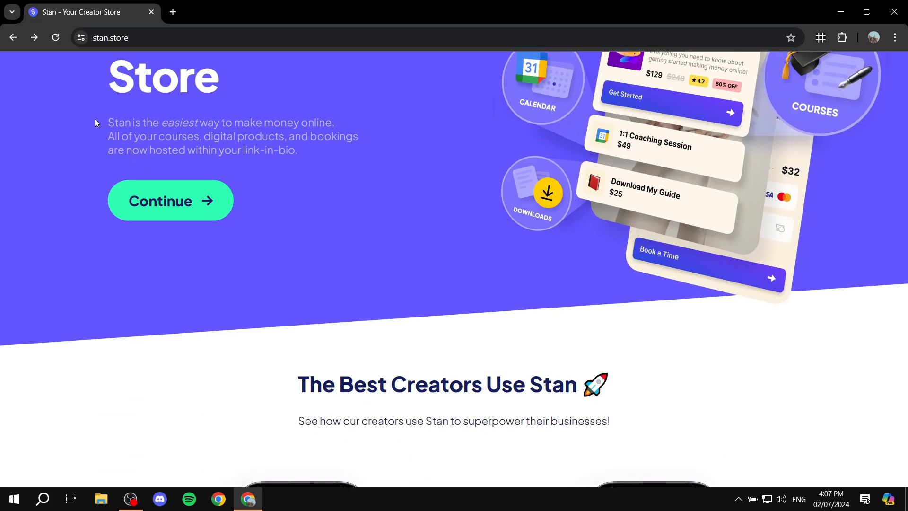
{"action": "left_click_drag", "start_coordinate": [96, 123], "coordinate": [355, 128]}
{"action": "left_click", "coordinate": [310, 171]}
{"action": "left_click", "coordinate": [301, 157]}
{"action": "left_click_drag", "start_coordinate": [242, 149], "coordinate": [305, 149]}
{"action": "left_click", "coordinate": [325, 160]}
{"action": "scroll", "coordinate": [251, 121], "scroll_direction": "up", "scroll_amount": 1}
{"action": "scroll", "coordinate": [346, 168], "scroll_direction": "down", "scroll_amount": 1}
{"action": "left_click_drag", "start_coordinate": [154, 137], "coordinate": [197, 134]}
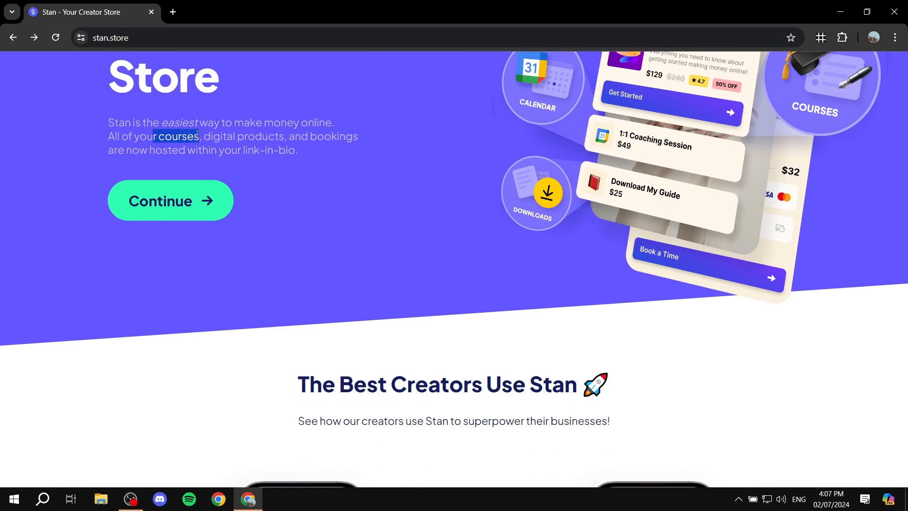
{"action": "left_click", "coordinate": [197, 135]}
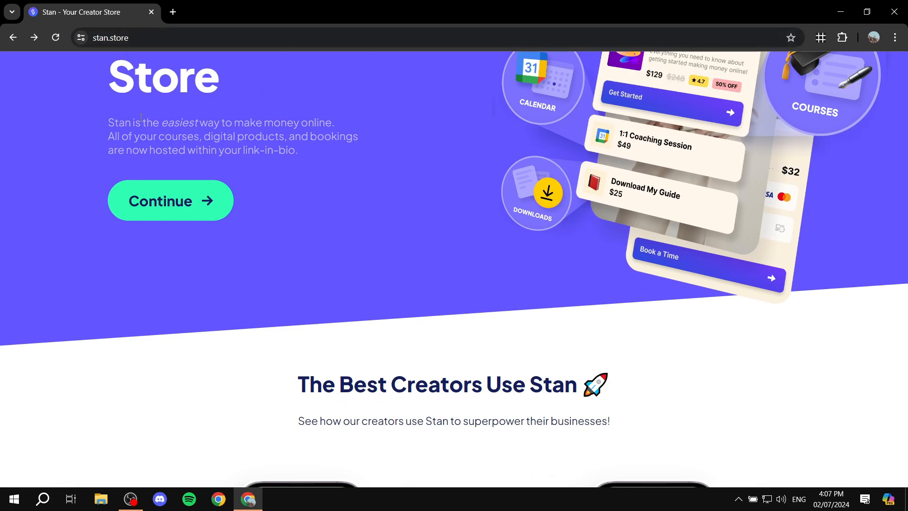
Start signing up for a new Stan account from the home page
{"action": "scroll", "coordinate": [245, 242], "scroll_direction": "up", "scroll_amount": 4}
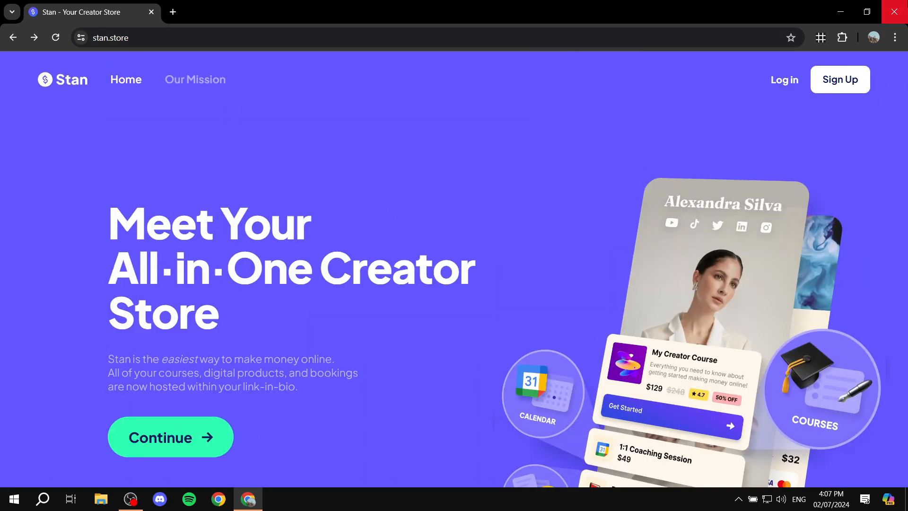
{"action": "left_click", "coordinate": [842, 90]}
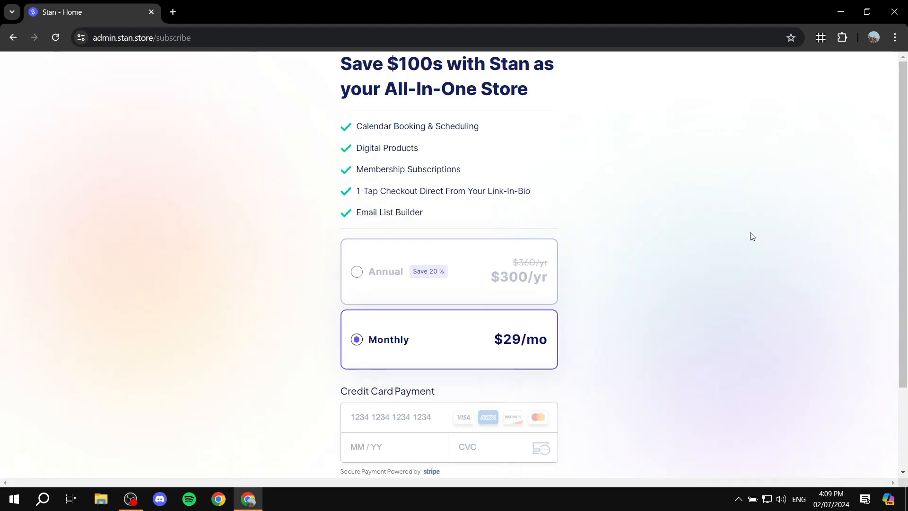
Examine the subscription page's features, Annual and Monthly plans, card payment fields and free trial offer, leaving the Monthly plan selected
{"action": "scroll", "coordinate": [699, 208], "scroll_direction": "down", "scroll_amount": 2}
{"action": "scroll", "coordinate": [681, 200], "scroll_direction": "up", "scroll_amount": 2}
{"action": "left_click", "coordinate": [439, 274]}
{"action": "left_click", "coordinate": [437, 337]}
{"action": "scroll", "coordinate": [629, 227], "scroll_direction": "down", "scroll_amount": 2}
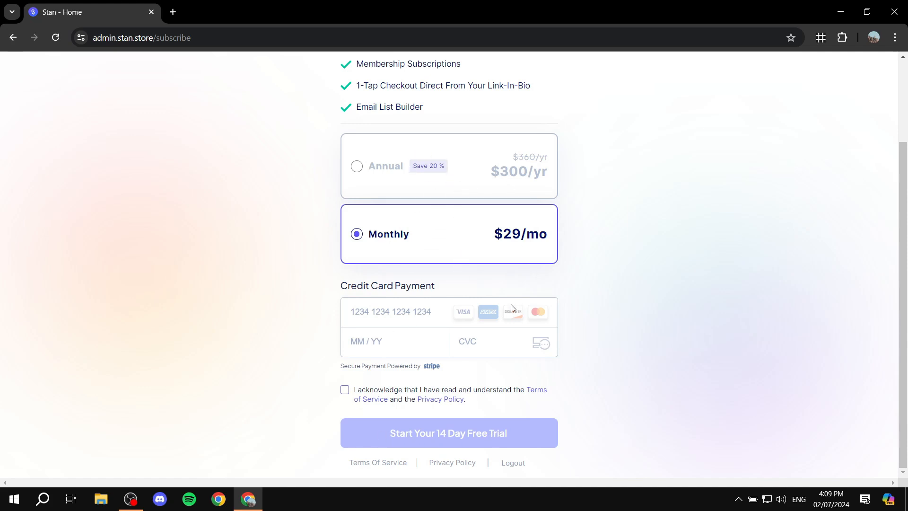
{"action": "left_click_drag", "start_coordinate": [384, 436], "coordinate": [524, 438]}
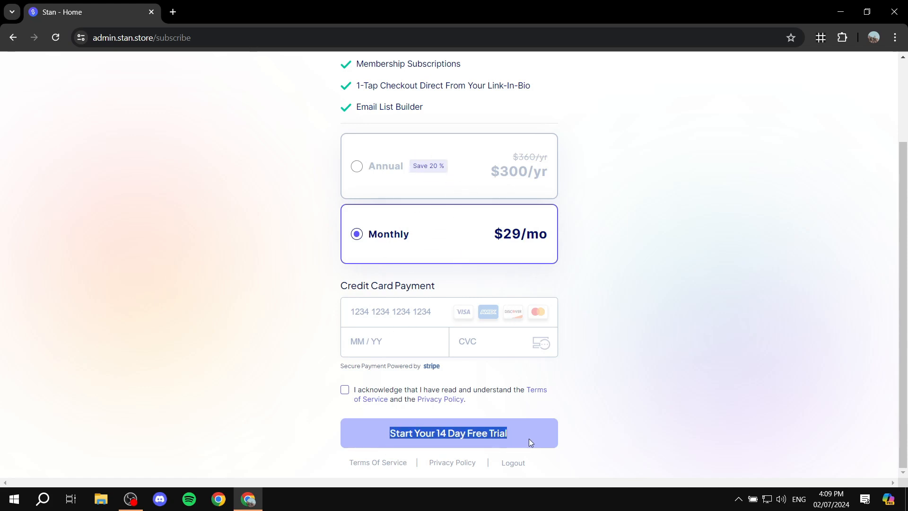
{"action": "left_click", "coordinate": [633, 382]}
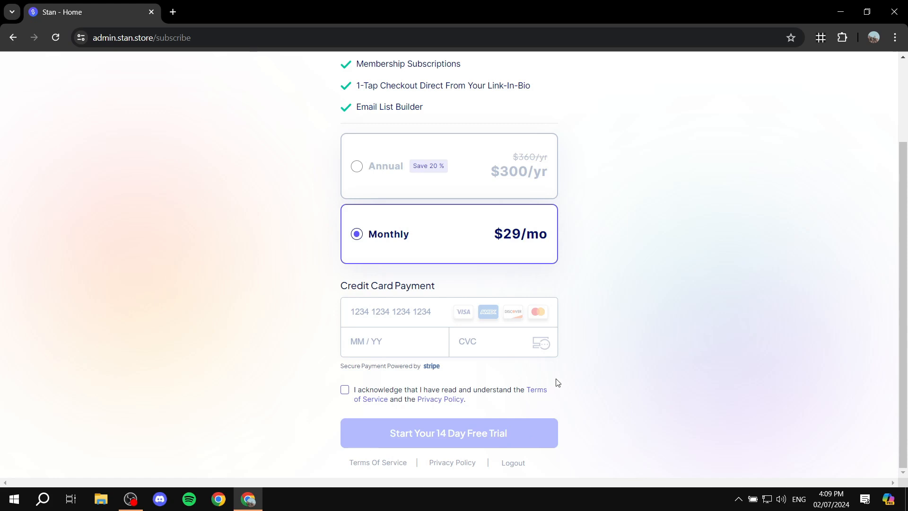
{"action": "scroll", "coordinate": [610, 347], "scroll_direction": "up", "scroll_amount": 2}
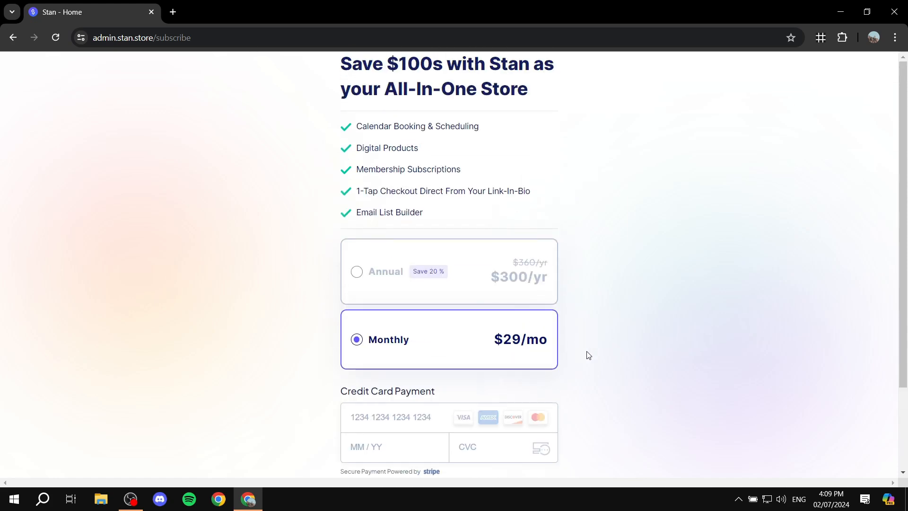
{"action": "scroll", "coordinate": [468, 284], "scroll_direction": "down", "scroll_amount": 2}
{"action": "left_click", "coordinate": [386, 165]}
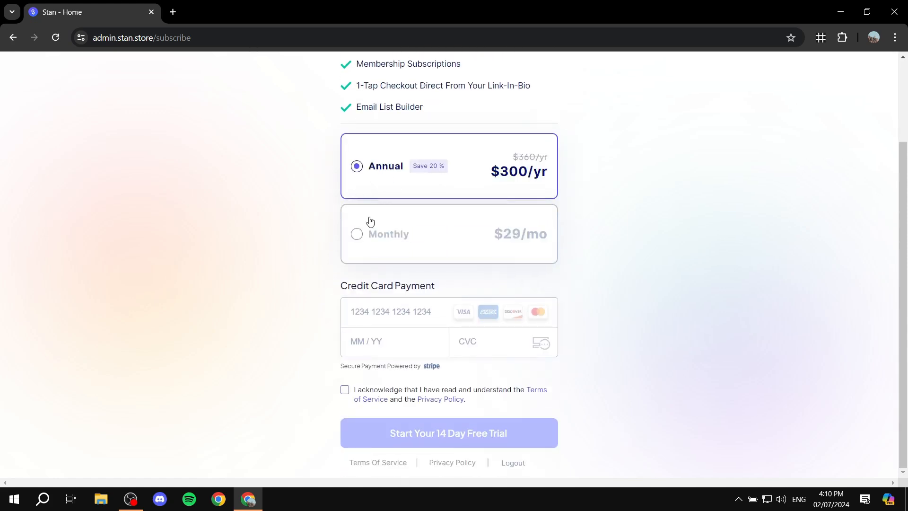
{"action": "left_click", "coordinate": [368, 226]}
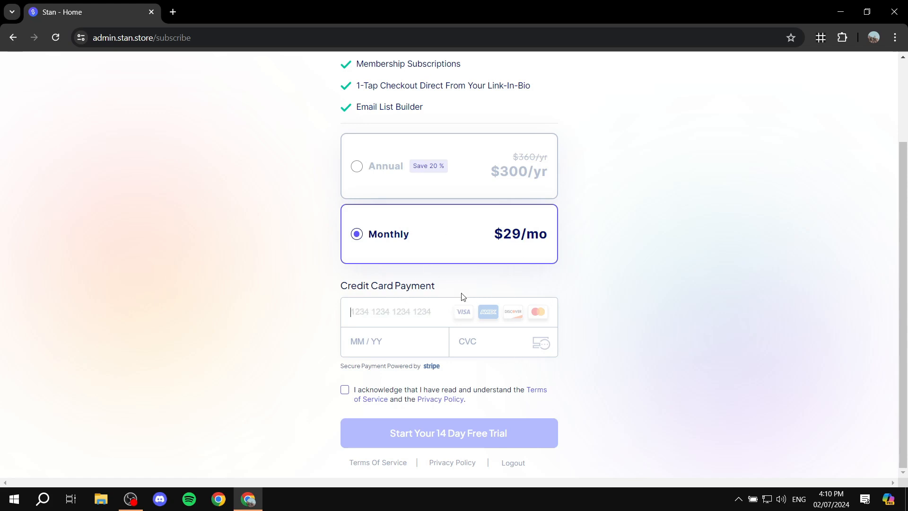
{"action": "left_click", "coordinate": [437, 305]}
{"action": "scroll", "coordinate": [630, 378], "scroll_direction": "up", "scroll_amount": 2}
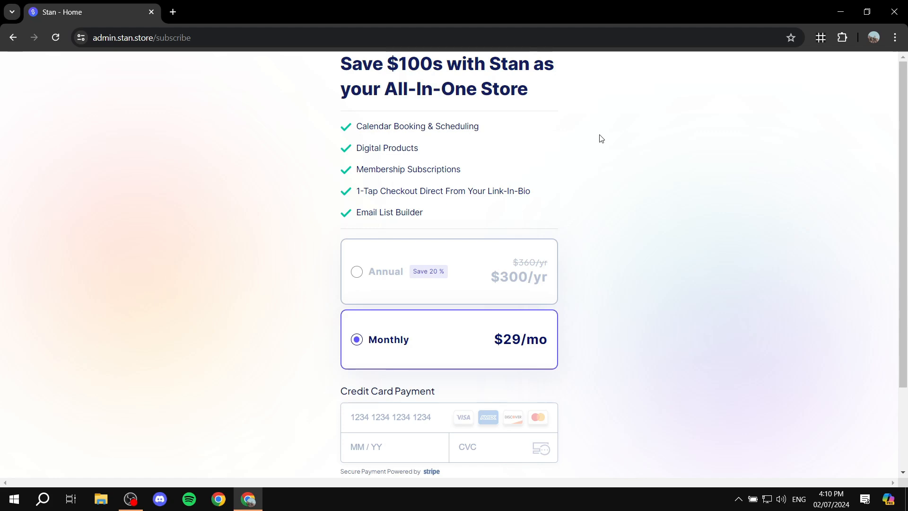
{"action": "scroll", "coordinate": [601, 138], "scroll_direction": "down", "scroll_amount": 2}
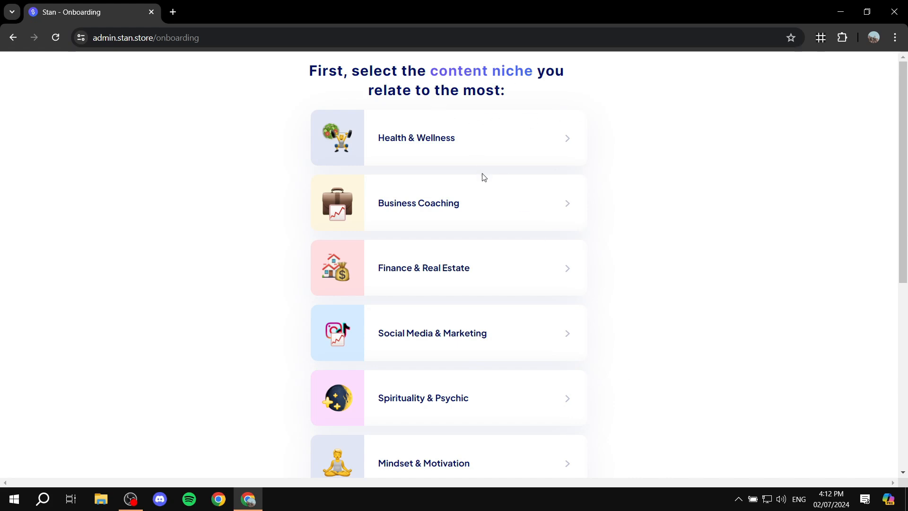
Look through the content niches and choose Education as the store's niche
{"action": "scroll", "coordinate": [480, 176], "scroll_direction": "down", "scroll_amount": 8}
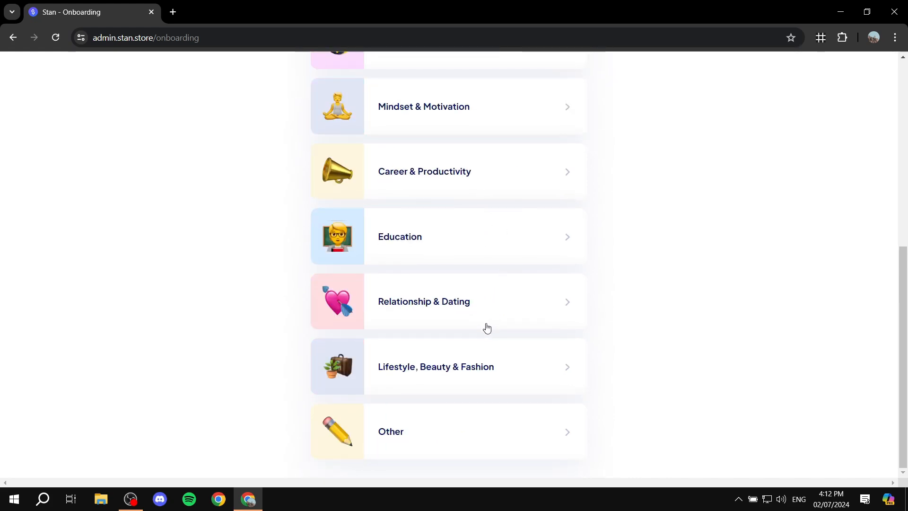
{"action": "scroll", "coordinate": [486, 326], "scroll_direction": "up", "scroll_amount": 8}
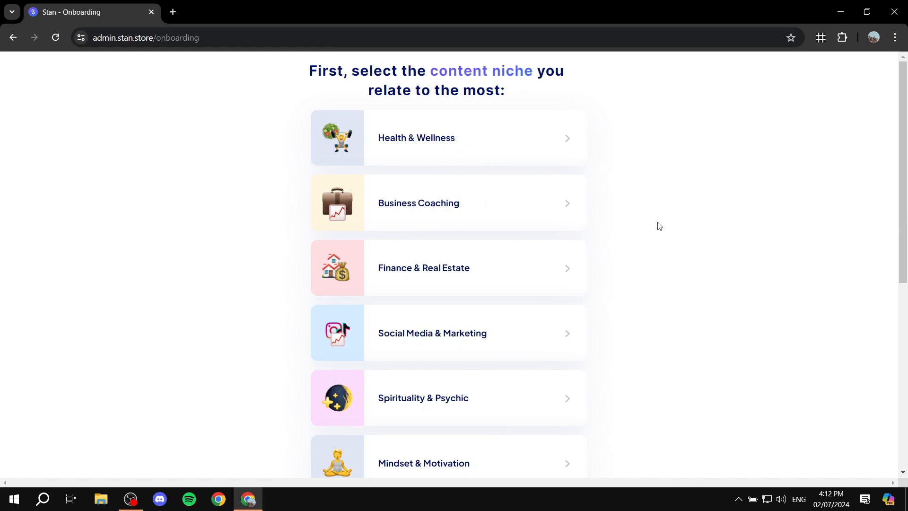
{"action": "scroll", "coordinate": [628, 202], "scroll_direction": "down", "scroll_amount": 5}
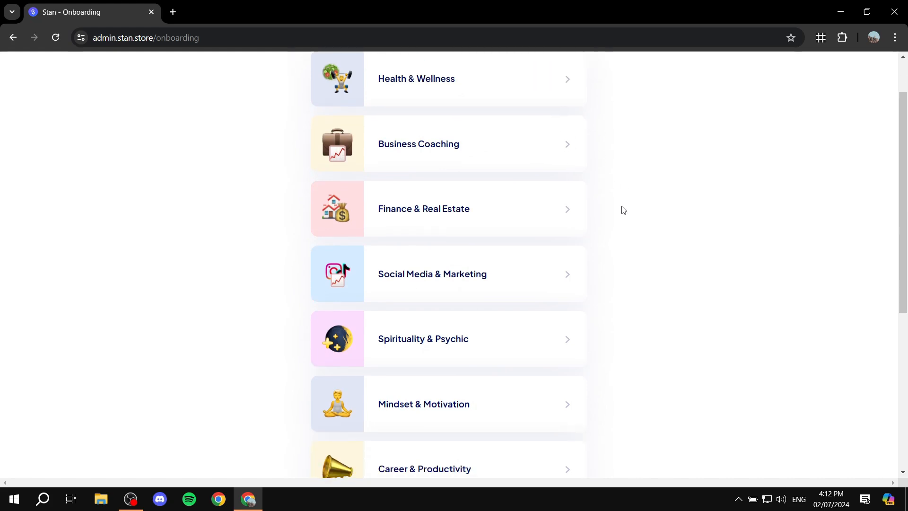
{"action": "scroll", "coordinate": [512, 218], "scroll_direction": "down", "scroll_amount": 3}
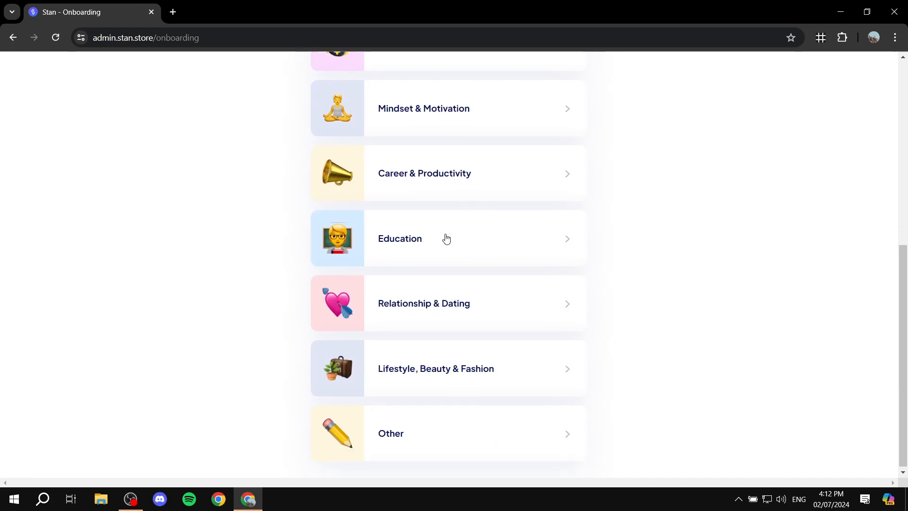
{"action": "left_click", "coordinate": [444, 249]}
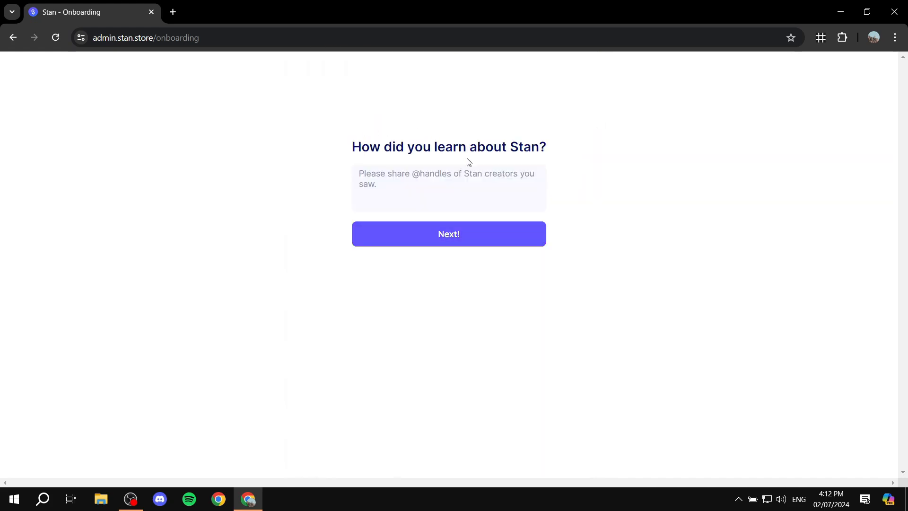
Answer the question on how you learned about Stan with "Friends" and submit it
{"action": "left_click", "coordinate": [416, 179]}
{"action": "type", "text": "Friends"}
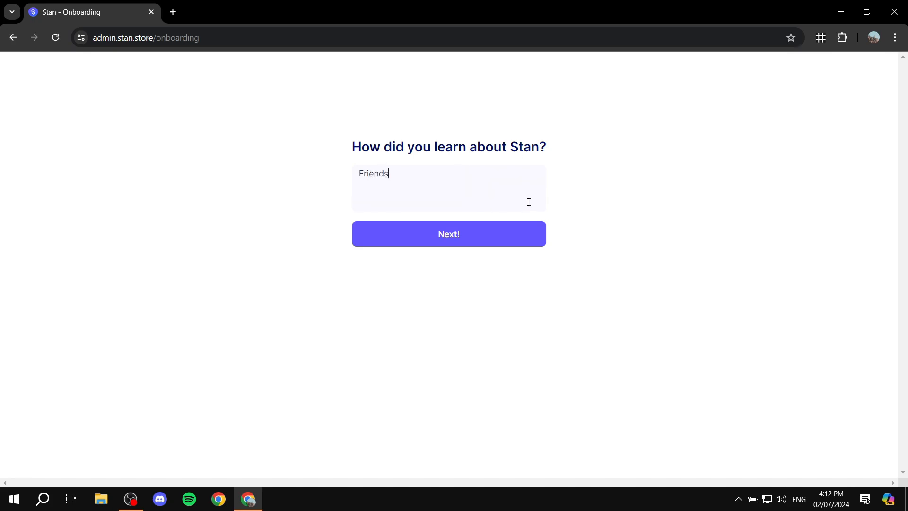
{"action": "left_click", "coordinate": [529, 239]}
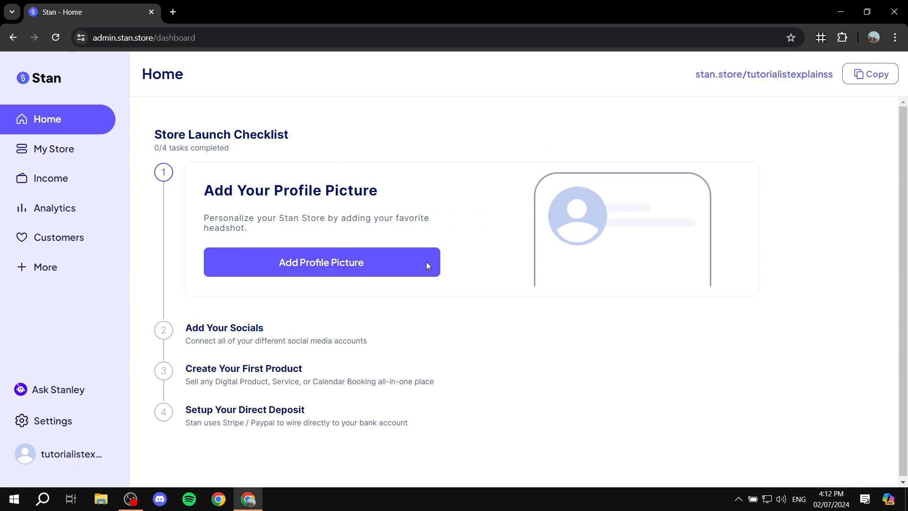
Upload Tutorial.png as the profile picture, cropped around the letter U, confirm it and advance to the socials task
{"action": "scroll", "coordinate": [293, 332], "scroll_direction": "down", "scroll_amount": 1}
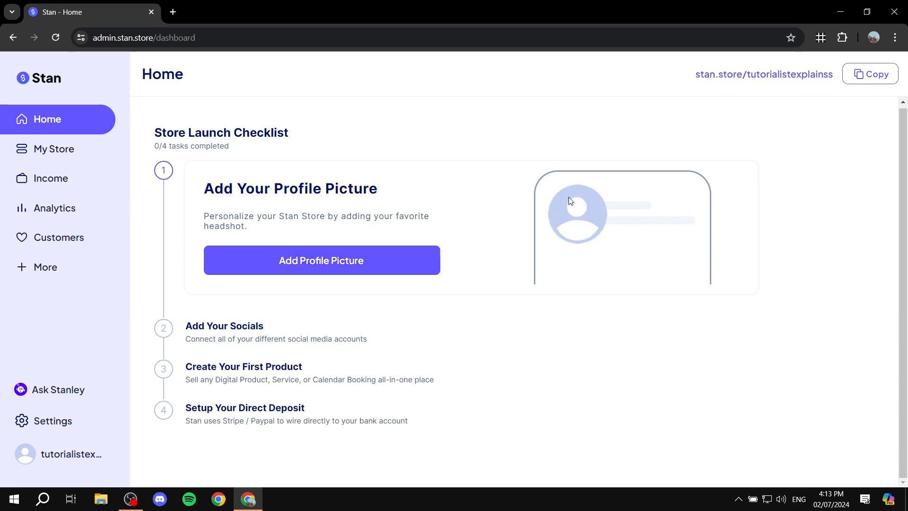
{"action": "left_click", "coordinate": [372, 268]}
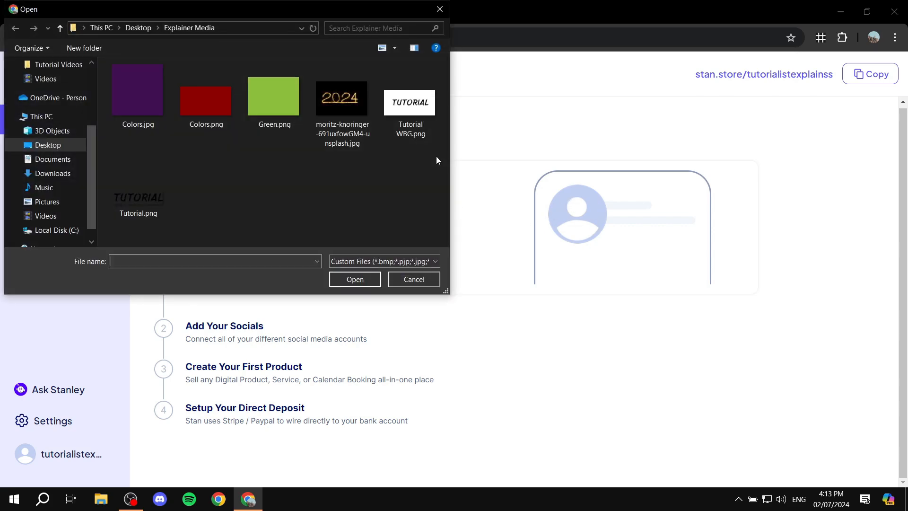
{"action": "double_click", "coordinate": [152, 192]}
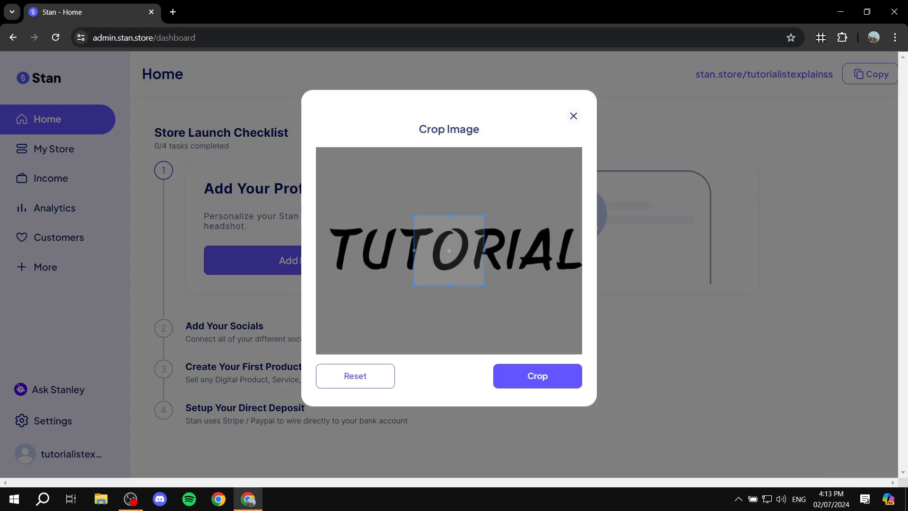
{"action": "left_click_drag", "start_coordinate": [452, 279], "coordinate": [381, 257]}
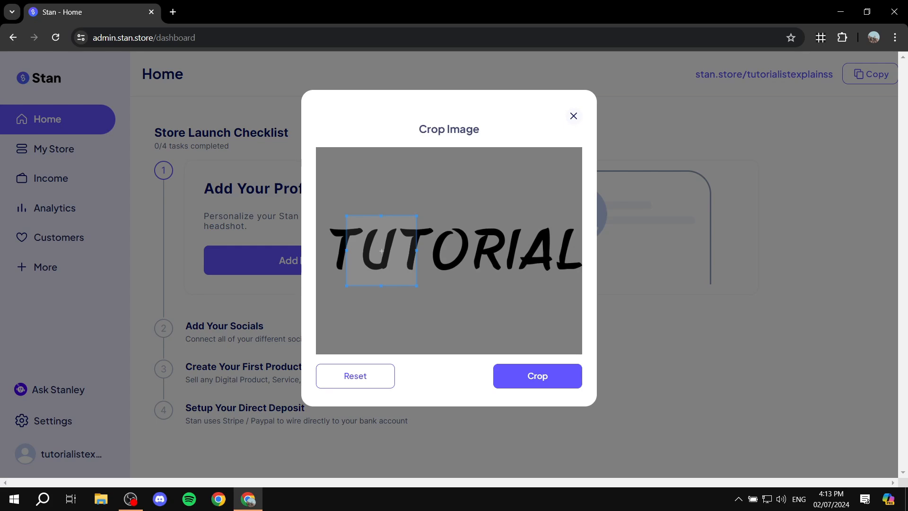
{"action": "left_click", "coordinate": [508, 378]}
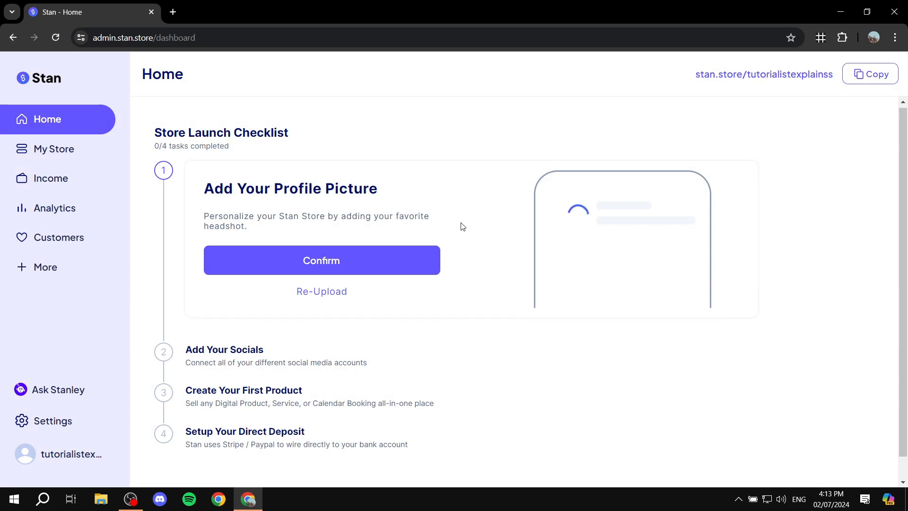
{"action": "scroll", "coordinate": [477, 266], "scroll_direction": "down", "scroll_amount": 1}
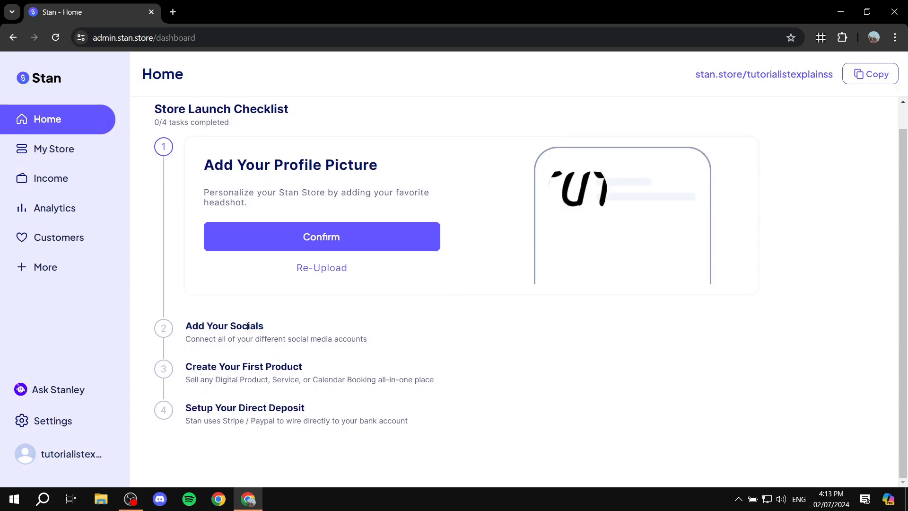
{"action": "left_click", "coordinate": [357, 231]}
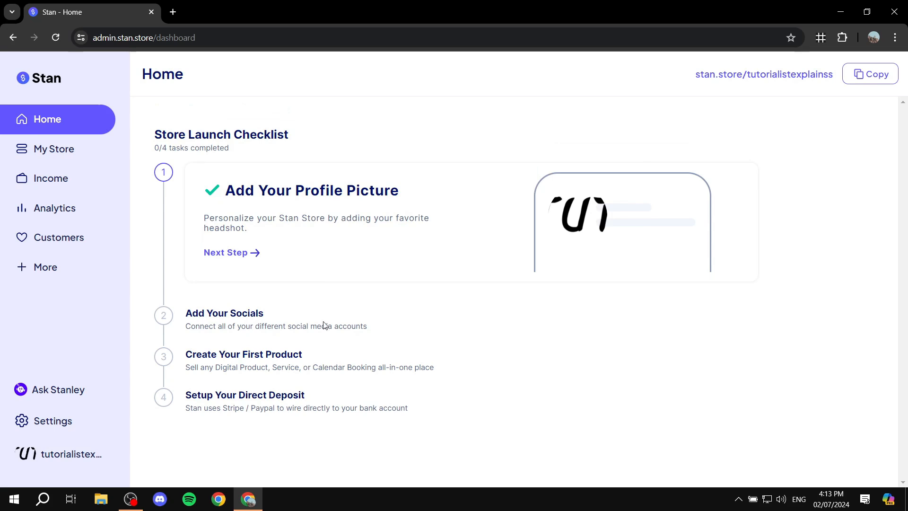
{"action": "left_click", "coordinate": [239, 254]}
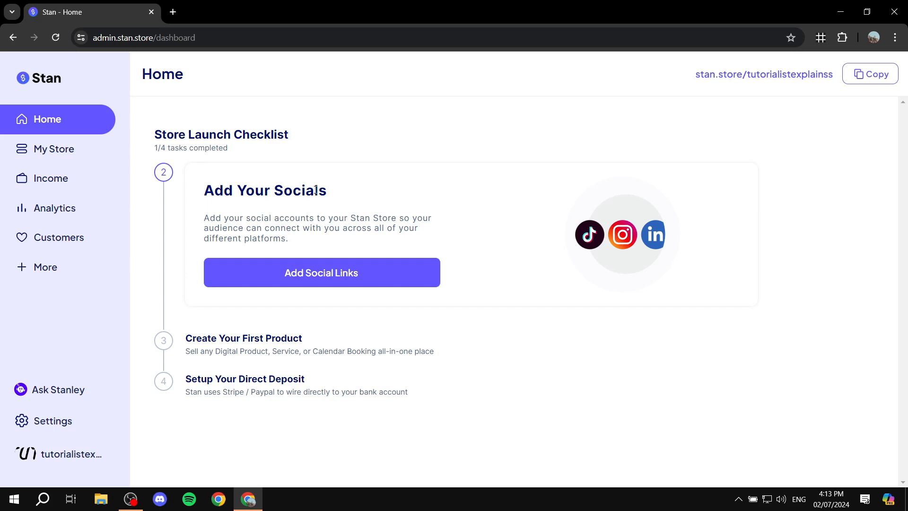
Review the bio and social link fields, save the form as filled in, and advance the checklist to creating the first product
{"action": "left_click", "coordinate": [321, 272]}
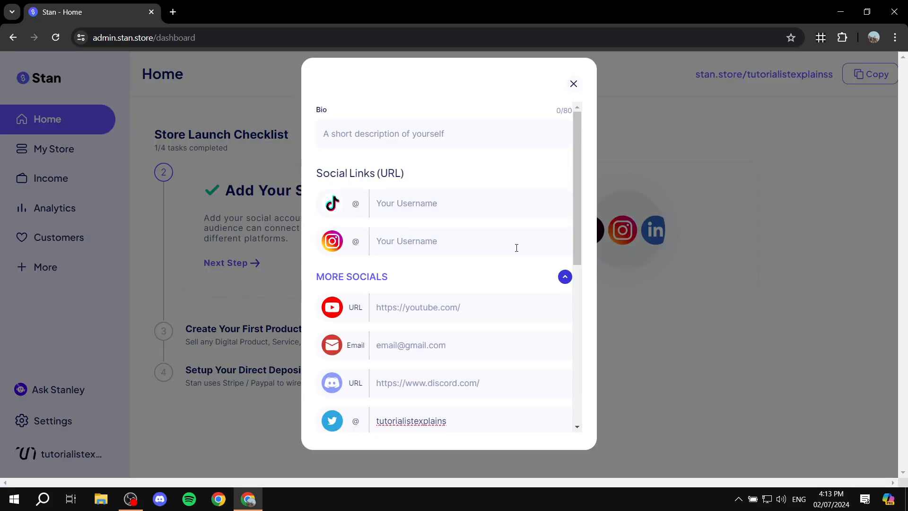
{"action": "scroll", "coordinate": [440, 187], "scroll_direction": "down", "scroll_amount": 3}
{"action": "scroll", "coordinate": [441, 208], "scroll_direction": "down", "scroll_amount": 5}
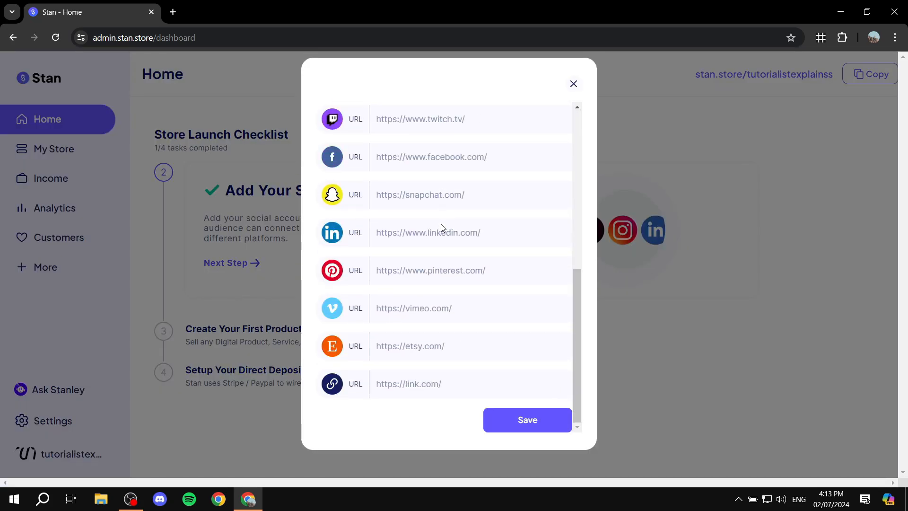
{"action": "scroll", "coordinate": [462, 282], "scroll_direction": "up", "scroll_amount": 8}
{"action": "scroll", "coordinate": [487, 265], "scroll_direction": "down", "scroll_amount": 8}
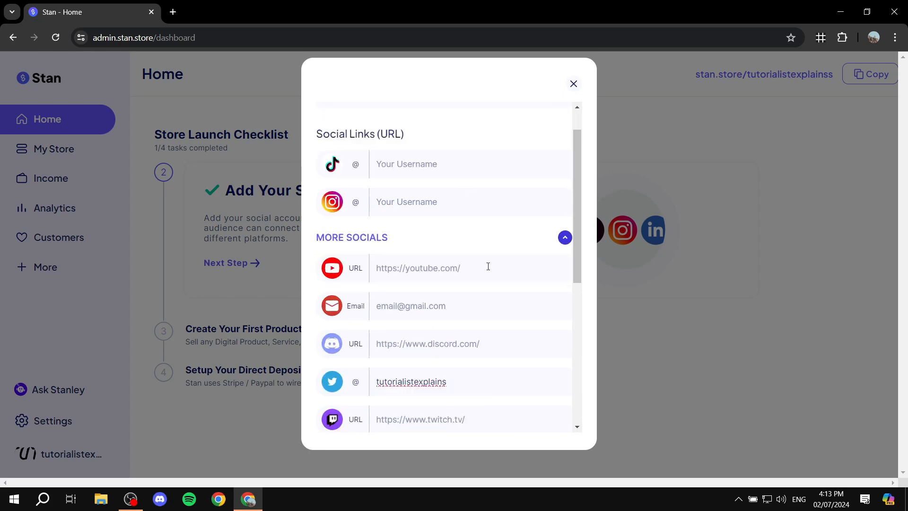
{"action": "scroll", "coordinate": [472, 364], "scroll_direction": "up", "scroll_amount": 7}
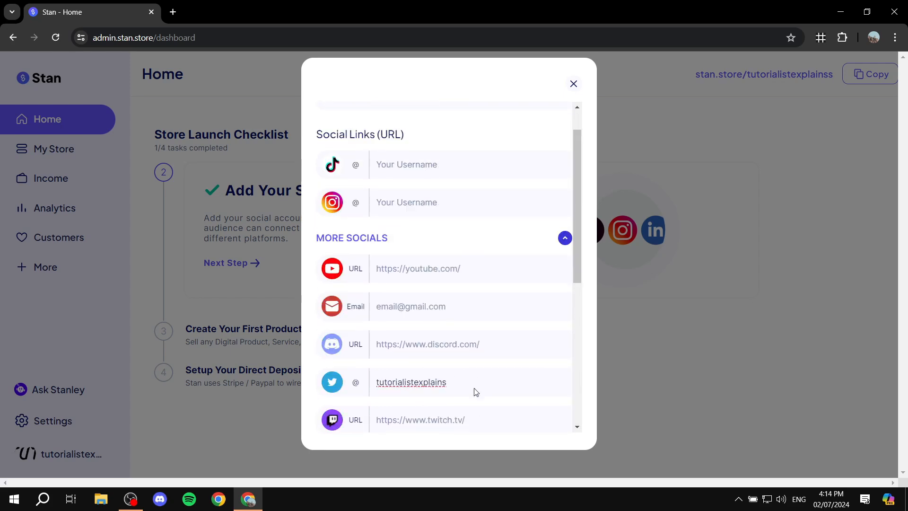
{"action": "scroll", "coordinate": [458, 257], "scroll_direction": "down", "scroll_amount": 8}
{"action": "scroll", "coordinate": [478, 350], "scroll_direction": "up", "scroll_amount": 7}
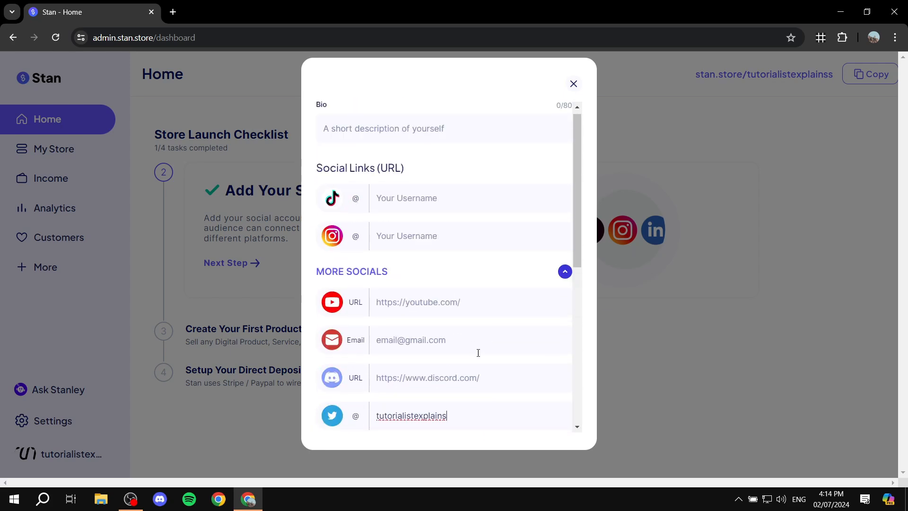
{"action": "scroll", "coordinate": [478, 351], "scroll_direction": "down", "scroll_amount": 8}
{"action": "left_click", "coordinate": [541, 424]}
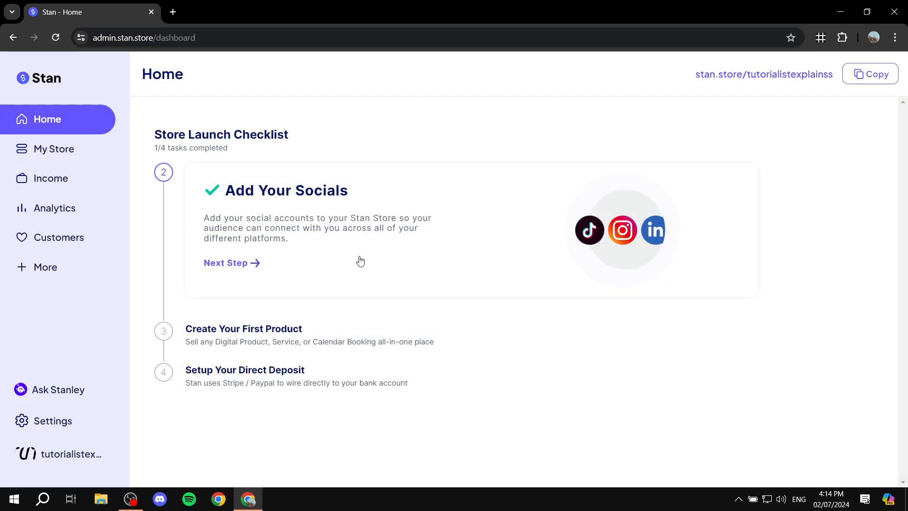
{"action": "left_click", "coordinate": [246, 268]}
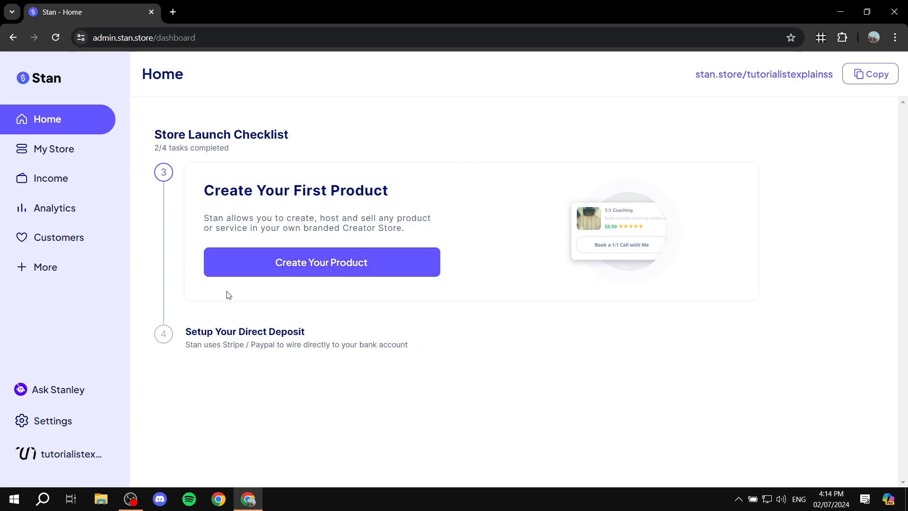
Start creating the first product, look through the available product types and choose eCourse
{"action": "left_click", "coordinate": [217, 269]}
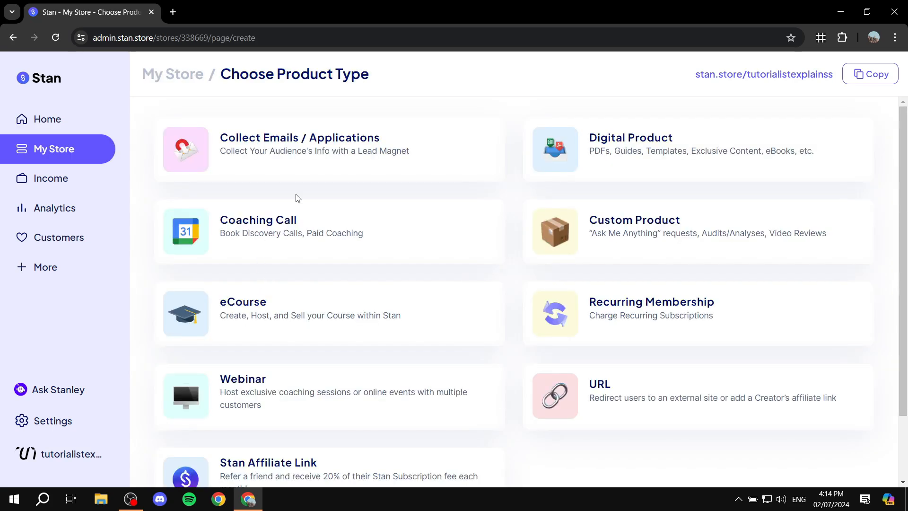
{"action": "scroll", "coordinate": [700, 228], "scroll_direction": "down", "scroll_amount": 2}
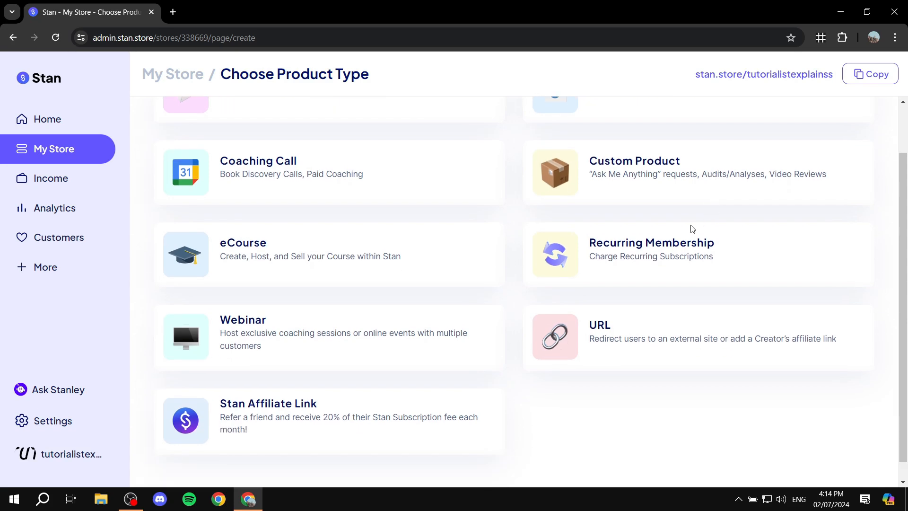
{"action": "scroll", "coordinate": [297, 267], "scroll_direction": "up", "scroll_amount": 2}
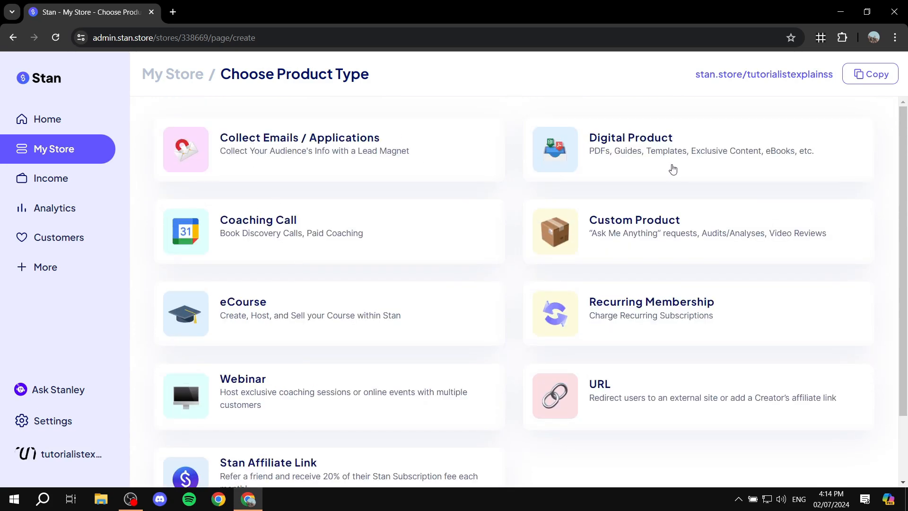
{"action": "scroll", "coordinate": [646, 260], "scroll_direction": "down", "scroll_amount": 2}
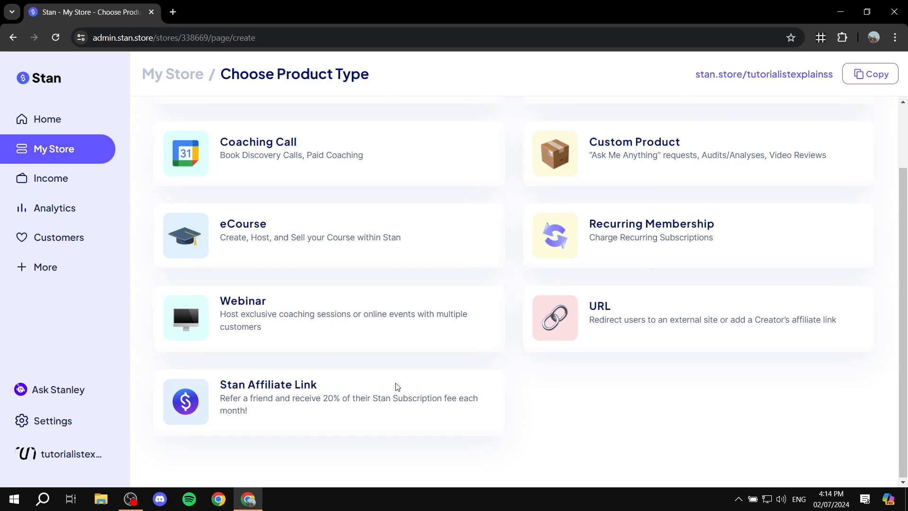
{"action": "scroll", "coordinate": [334, 284], "scroll_direction": "up", "scroll_amount": 1}
{"action": "scroll", "coordinate": [334, 284], "scroll_direction": "up", "scroll_amount": 1}
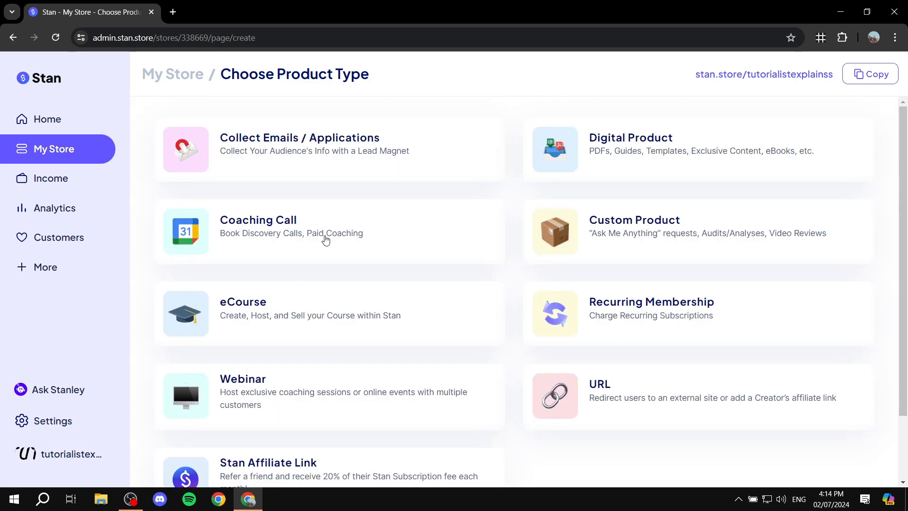
{"action": "left_click", "coordinate": [257, 307]}
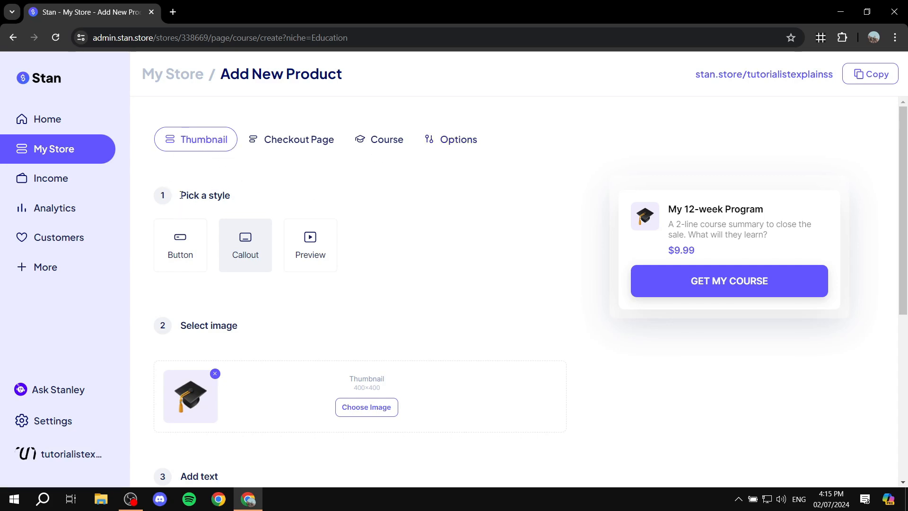
Compare the Button, Callout and Preview styles for the course thumbnail, finishing on Callout
{"action": "left_click_drag", "start_coordinate": [181, 195], "coordinate": [259, 198]}
{"action": "left_click", "coordinate": [260, 198]}
{"action": "left_click", "coordinate": [182, 241]}
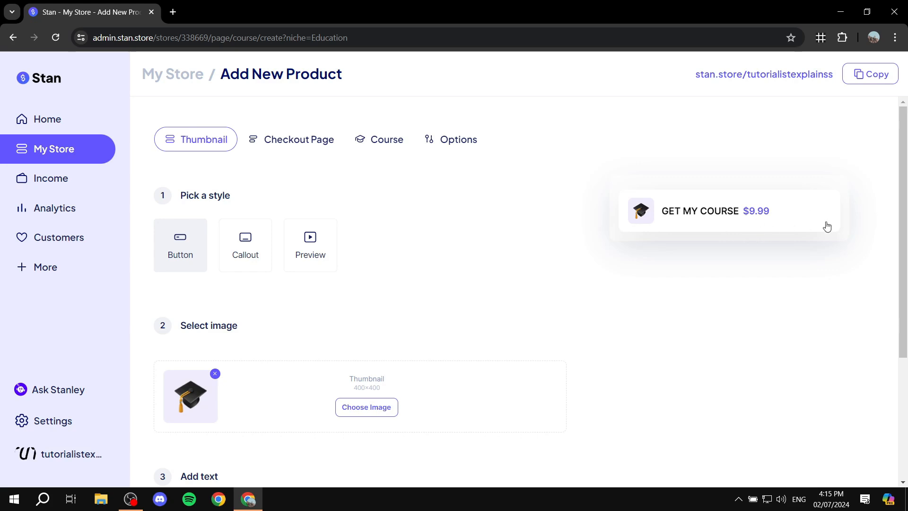
{"action": "left_click", "coordinate": [245, 249]}
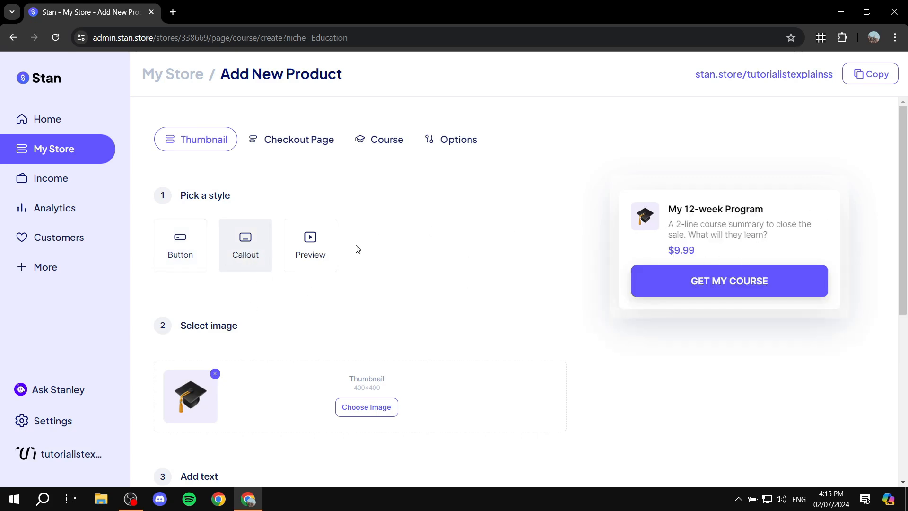
{"action": "left_click", "coordinate": [310, 247]}
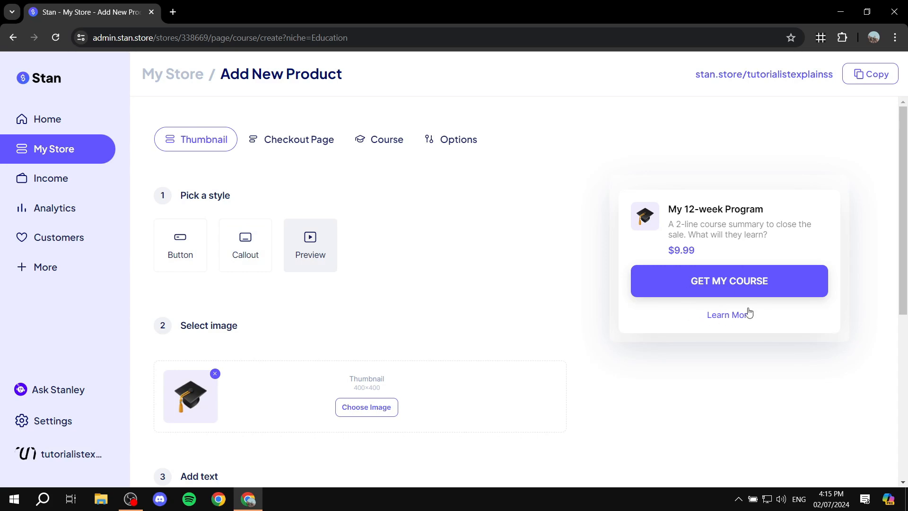
{"action": "left_click", "coordinate": [245, 251]}
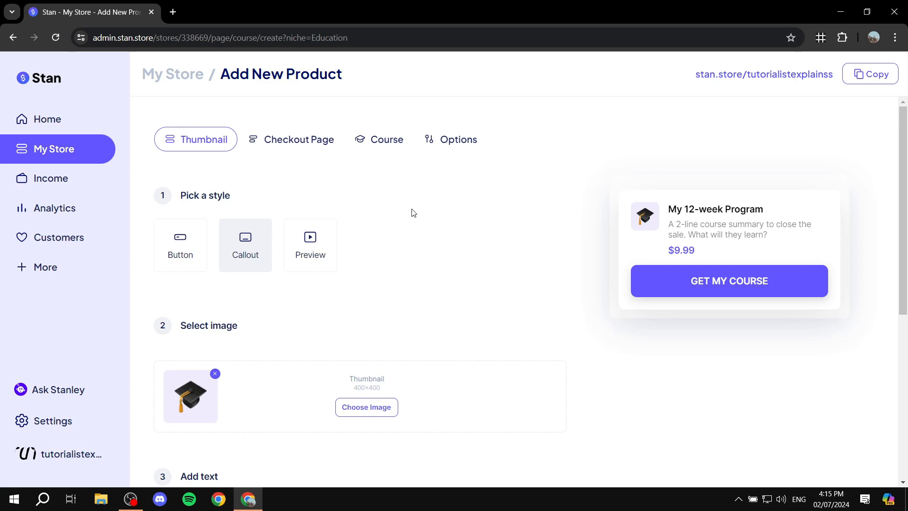
Look over the thumbnail image and text options, and set the course title to "Test Course"
{"action": "scroll", "coordinate": [412, 213], "scroll_direction": "down", "scroll_amount": 1}
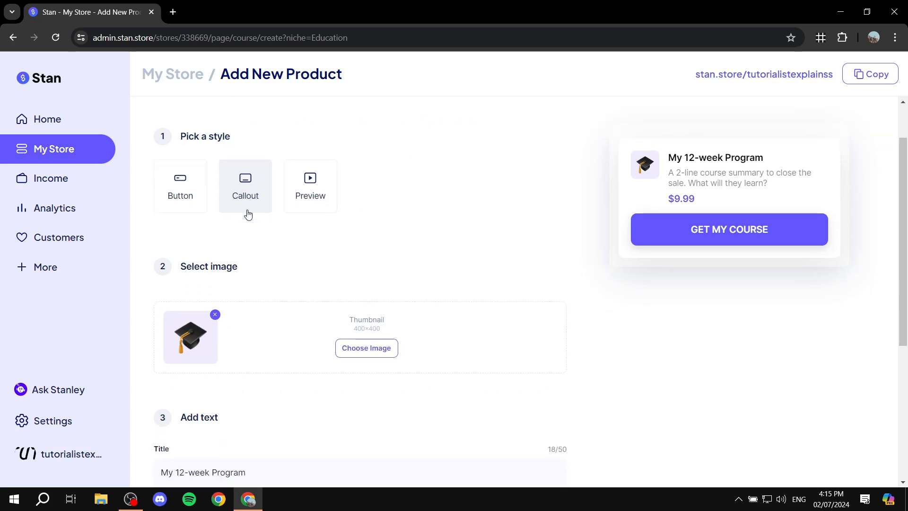
{"action": "scroll", "coordinate": [245, 211], "scroll_direction": "down", "scroll_amount": 2}
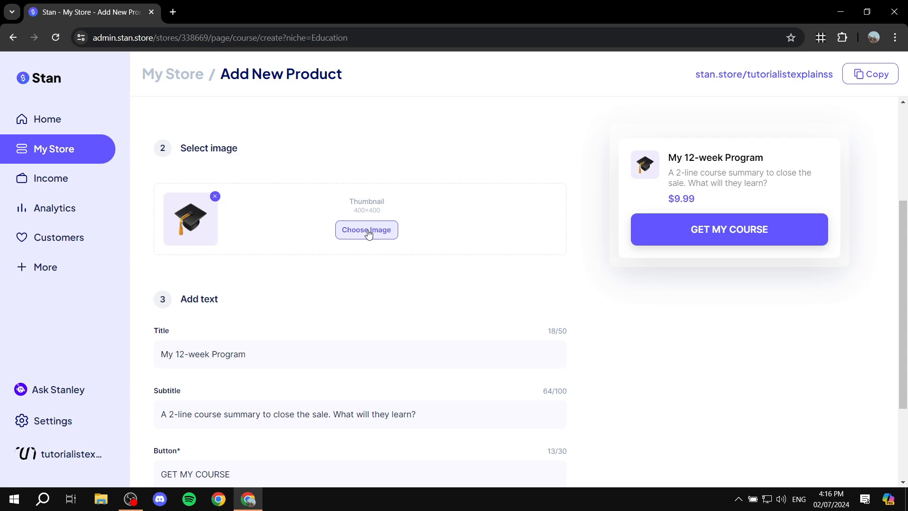
{"action": "scroll", "coordinate": [420, 247], "scroll_direction": "down", "scroll_amount": 3}
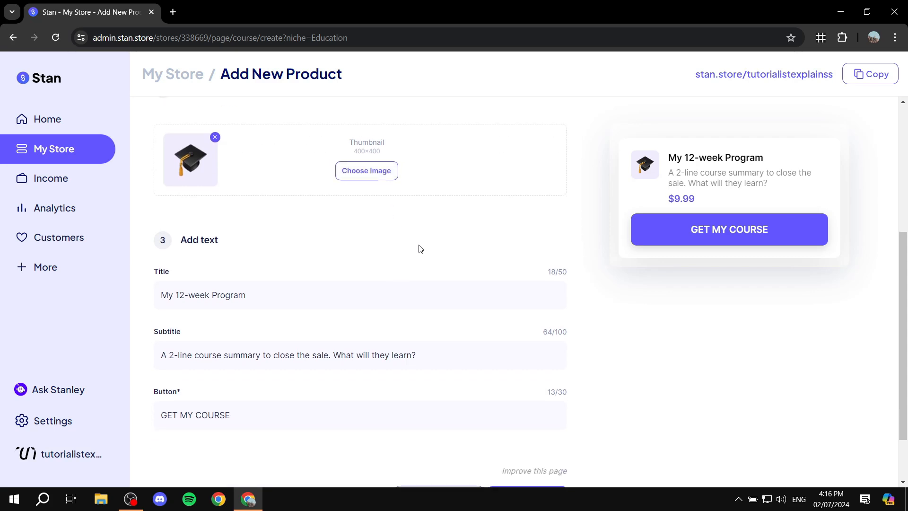
{"action": "scroll", "coordinate": [431, 246], "scroll_direction": "up", "scroll_amount": 3}
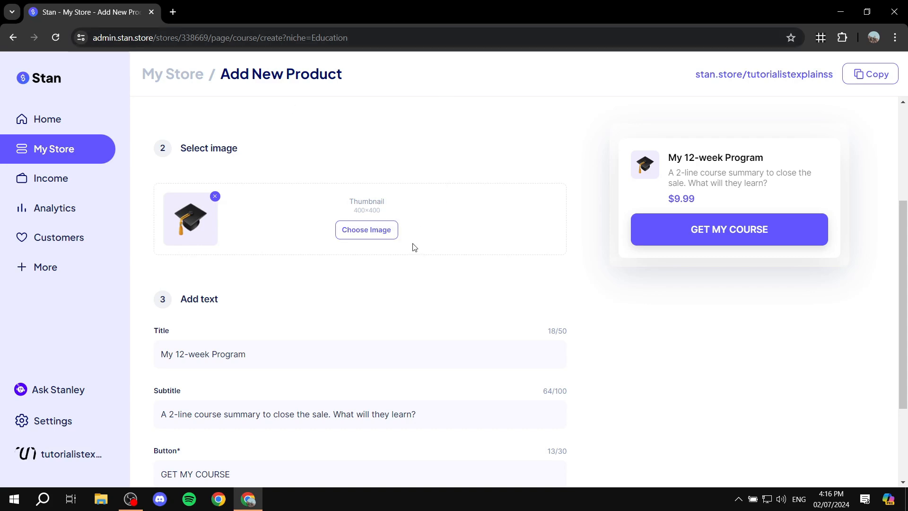
{"action": "scroll", "coordinate": [425, 259], "scroll_direction": "down", "scroll_amount": 3}
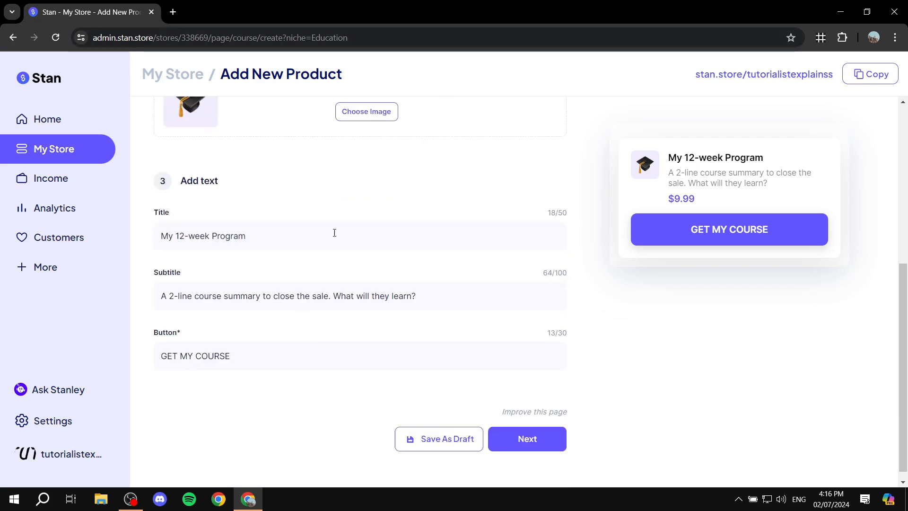
{"action": "left_click_drag", "start_coordinate": [172, 213], "coordinate": [134, 214]}
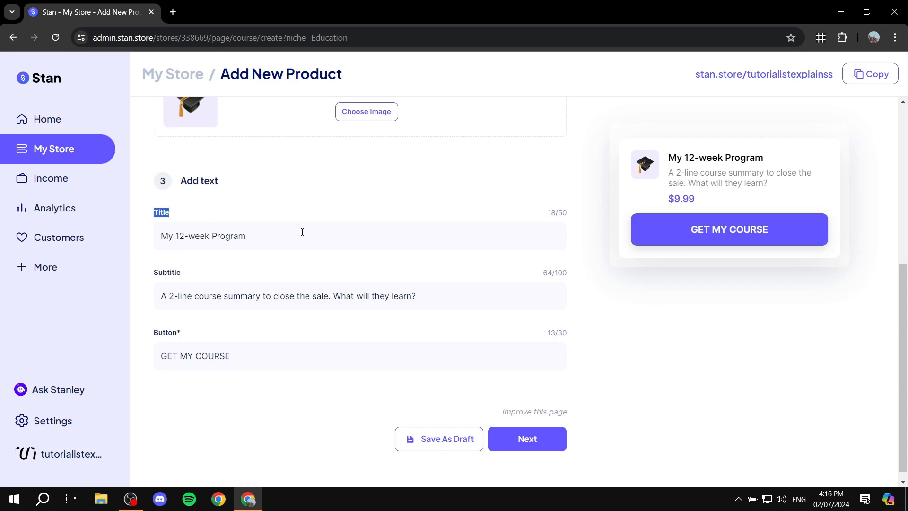
{"action": "left_click_drag", "start_coordinate": [248, 235], "coordinate": [158, 244]}
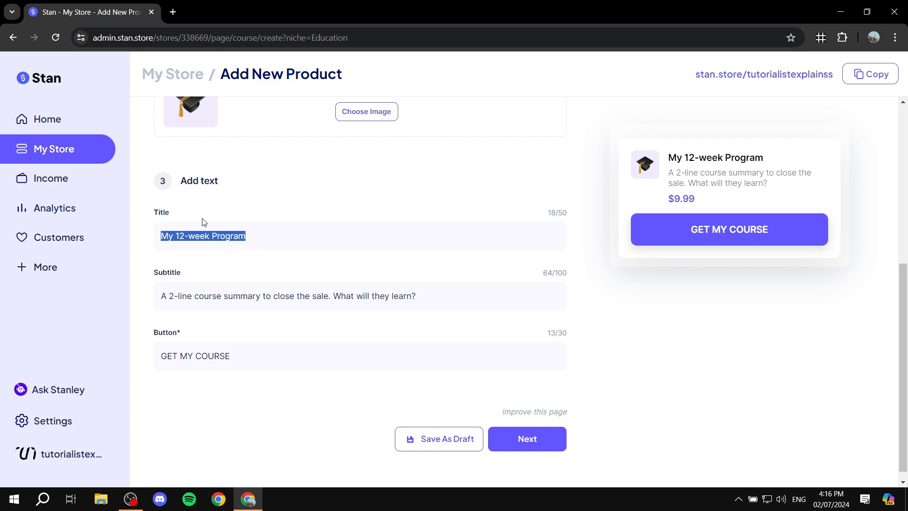
{"action": "key", "text": "BackSpace"}
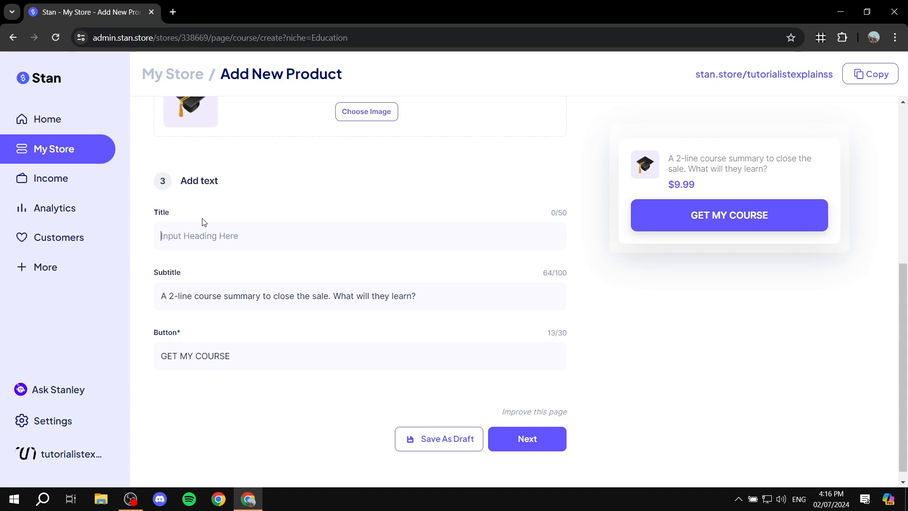
{"action": "type", "text": "Te"}
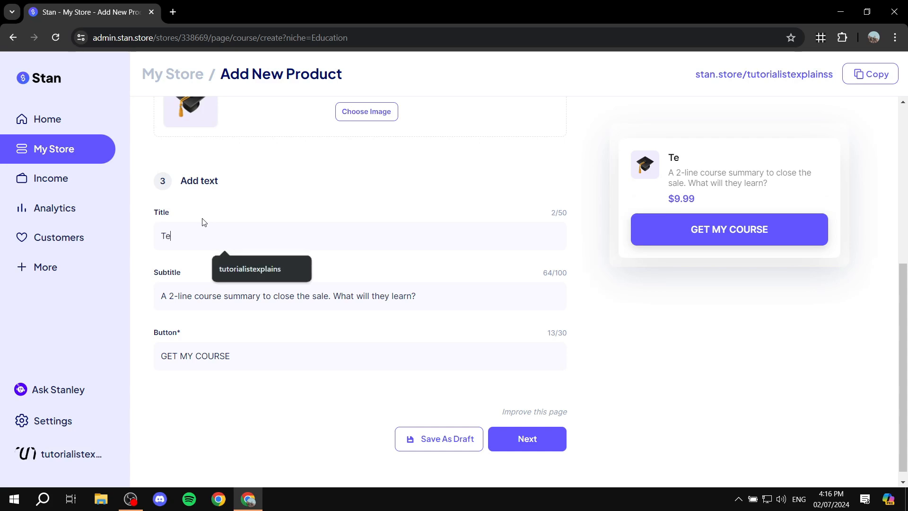
{"action": "type", "text": "st Course"}
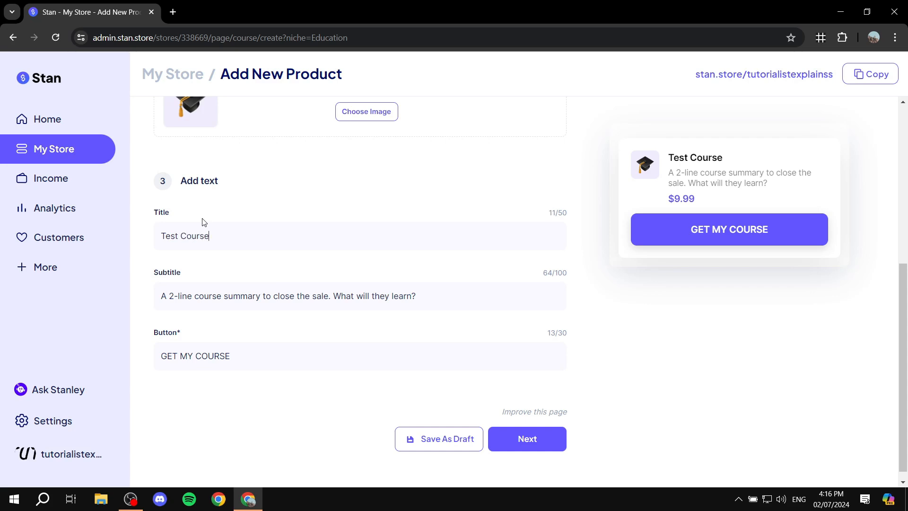
Replace the thumbnail subtitle with "This is a test course for this tutorial."
{"action": "left_click_drag", "start_coordinate": [193, 274], "coordinate": [146, 273]}
{"action": "left_click_drag", "start_coordinate": [674, 176], "coordinate": [795, 189]}
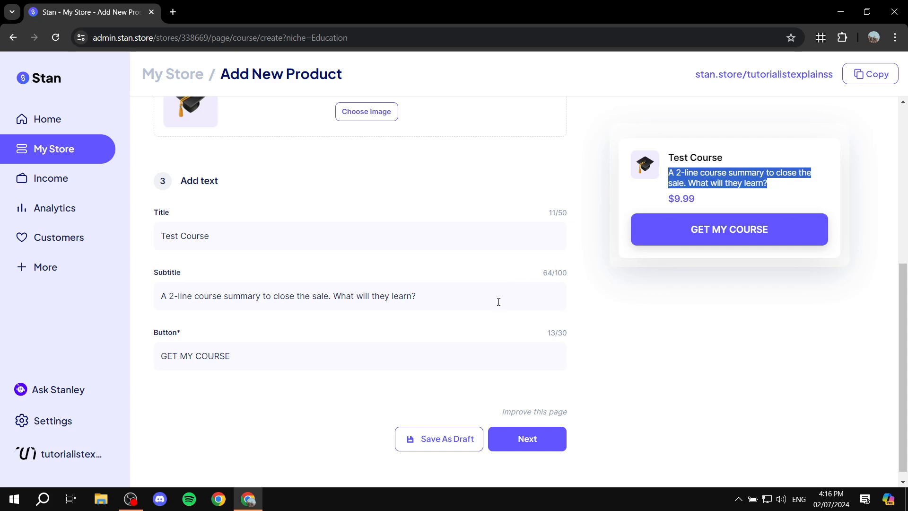
{"action": "left_click_drag", "start_coordinate": [497, 302], "coordinate": [126, 307]}
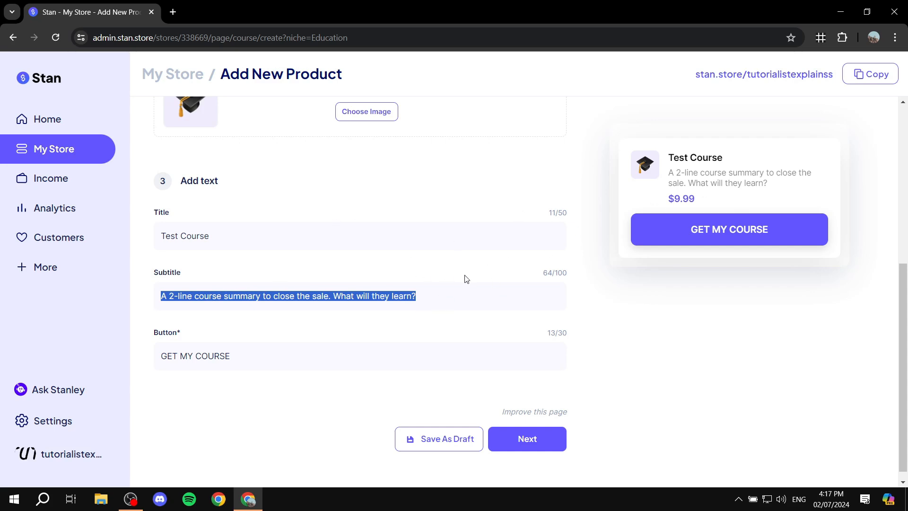
{"action": "type", "text": "Th"}
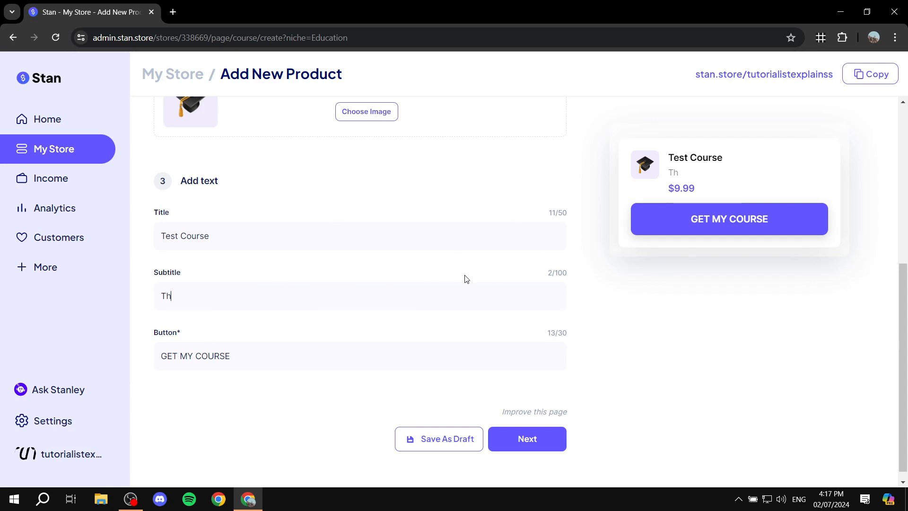
{"action": "type", "text": "is is a test c"}
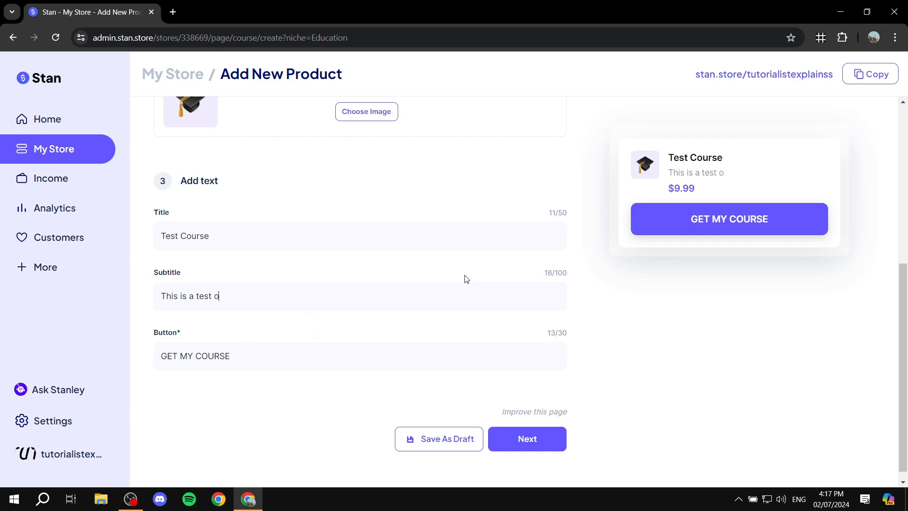
{"action": "type", "text": "ourse for th"}
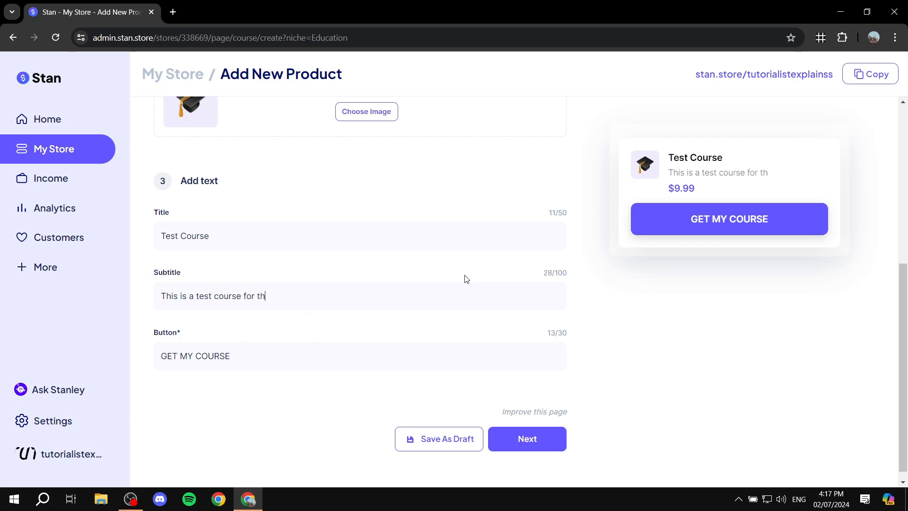
{"action": "type", "text": "is tutorial."}
Change the thumbnail's button text to "Get the test"
{"action": "left_click_drag", "start_coordinate": [183, 334], "coordinate": [213, 336]}
{"action": "left_click", "coordinate": [147, 333]}
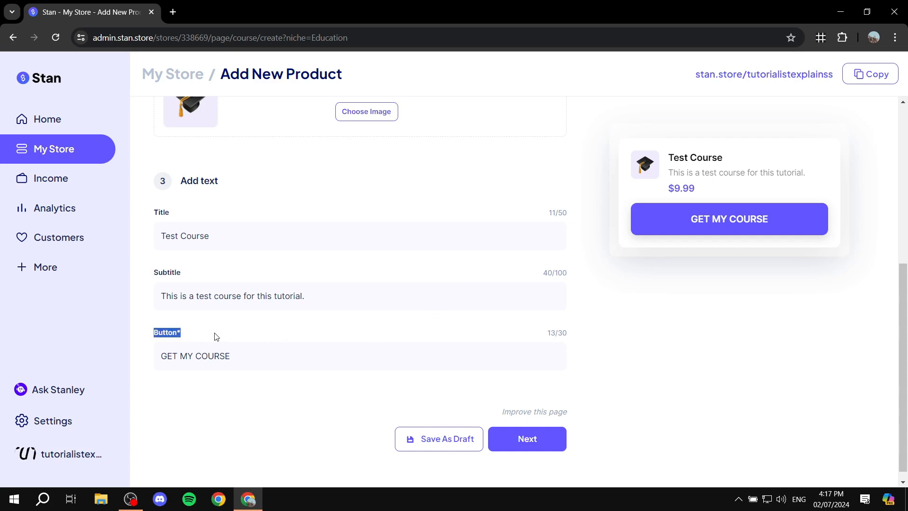
{"action": "left_click", "coordinate": [220, 336]}
{"action": "left_click_drag", "start_coordinate": [290, 365], "coordinate": [125, 358]}
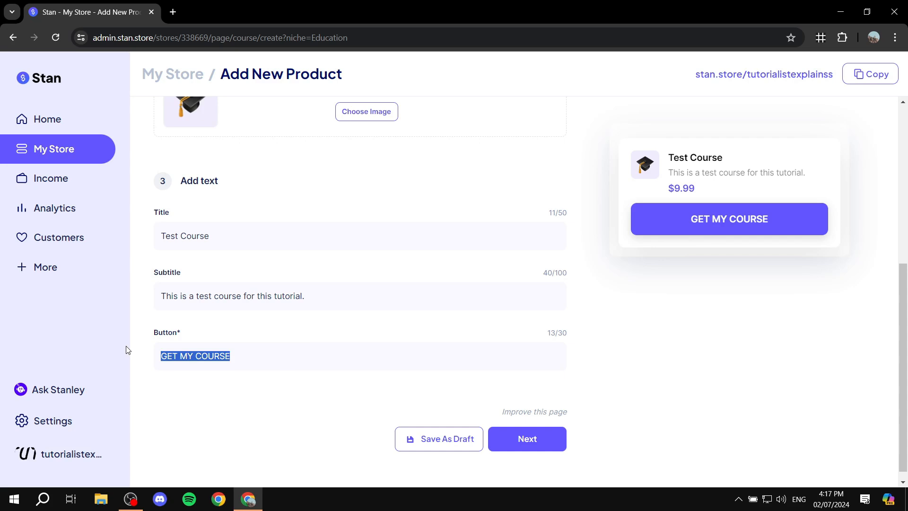
{"action": "key", "text": "BackSpace"}
{"action": "type", "text": "Get tt"}
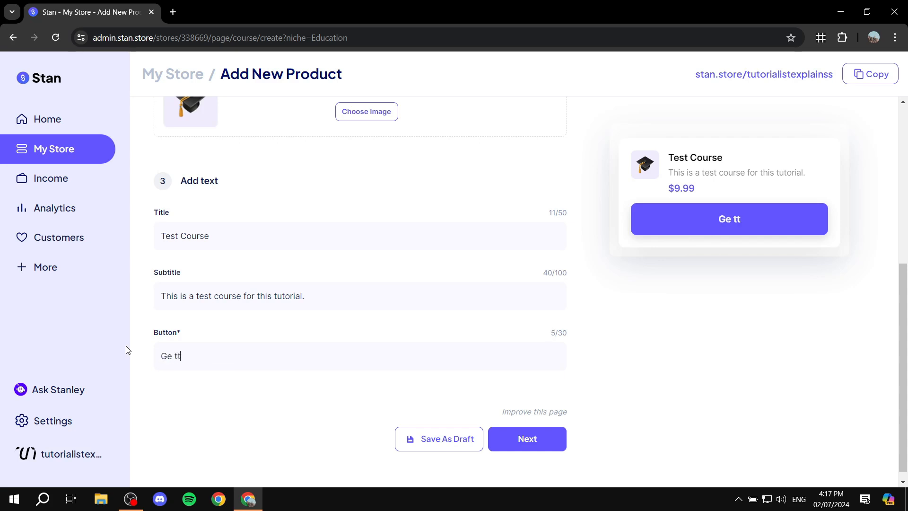
{"action": "key", "text": "BackSpace"}
{"action": "key", "text": "BackSpace"}
{"action": "type", "text": "t the test"}
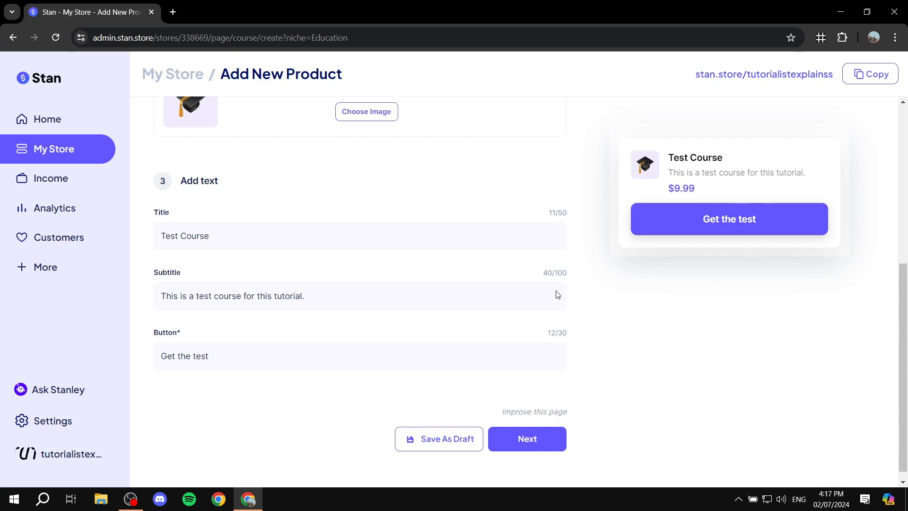
Review the thumbnail's style, image and text settings, and advance to the course's checkout page
{"action": "scroll", "coordinate": [445, 238], "scroll_direction": "up", "scroll_amount": 6}
{"action": "scroll", "coordinate": [462, 225], "scroll_direction": "down", "scroll_amount": 6}
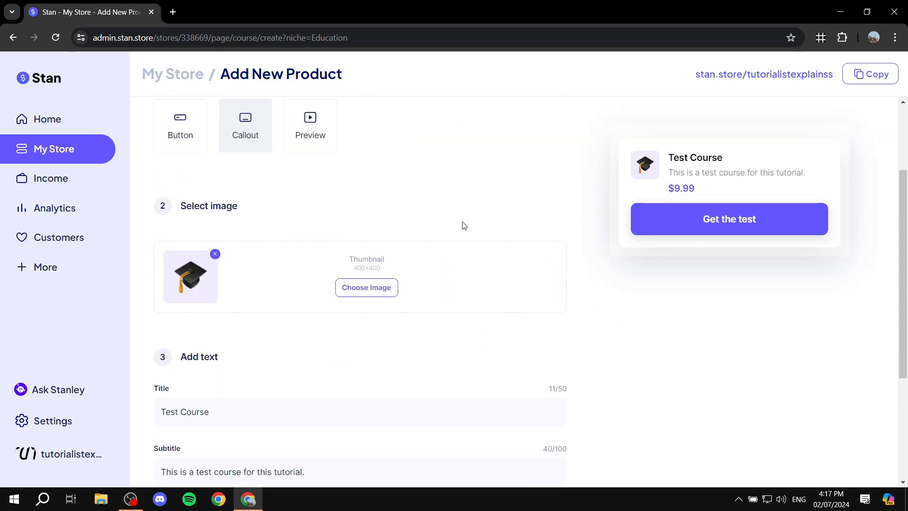
{"action": "scroll", "coordinate": [472, 284], "scroll_direction": "up", "scroll_amount": 6}
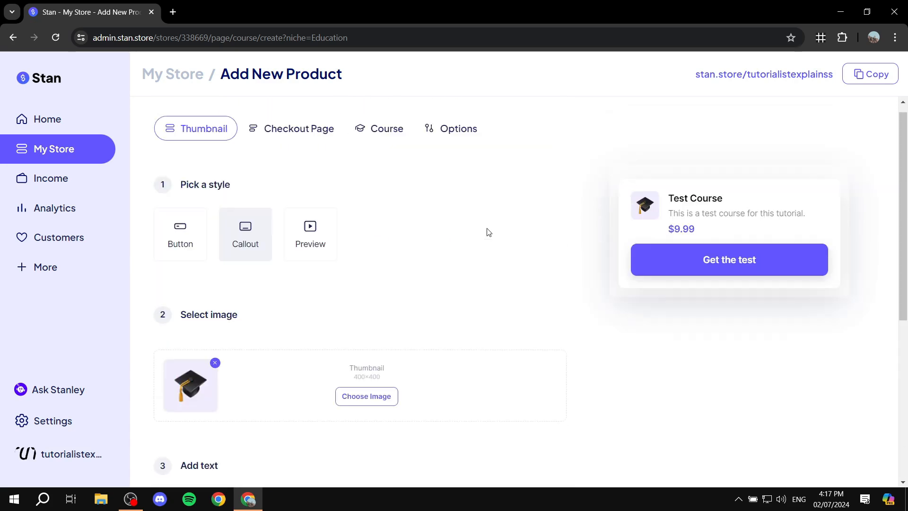
{"action": "scroll", "coordinate": [320, 299], "scroll_direction": "down", "scroll_amount": 4}
{"action": "scroll", "coordinate": [364, 197], "scroll_direction": "up", "scroll_amount": 3}
{"action": "scroll", "coordinate": [581, 338], "scroll_direction": "down", "scroll_amount": 6}
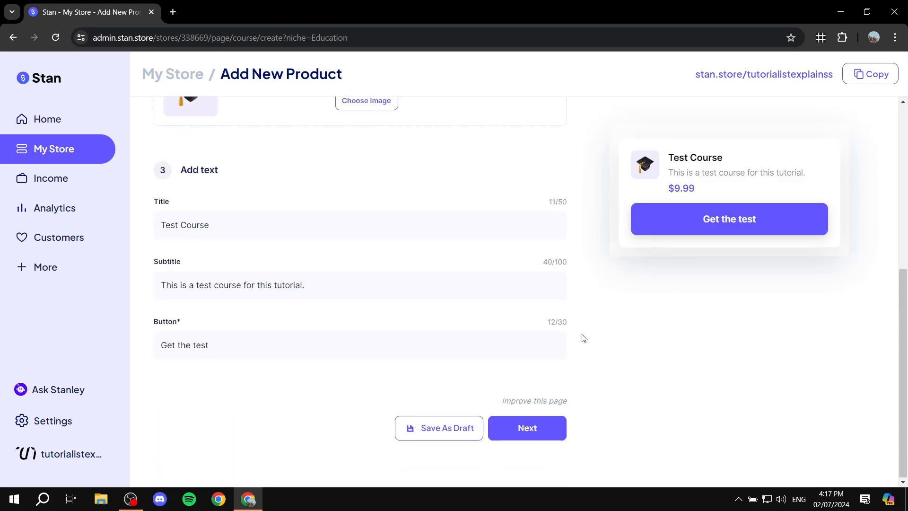
{"action": "left_click", "coordinate": [535, 429]}
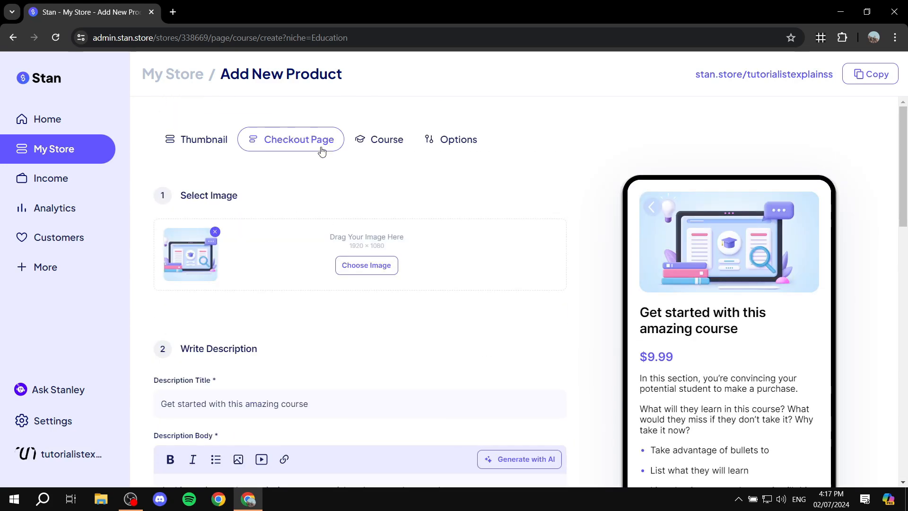
Replace the checkout page image by uploading Colors.jpg from the Explainer Media folder
{"action": "scroll", "coordinate": [324, 237], "scroll_direction": "down", "scroll_amount": 1}
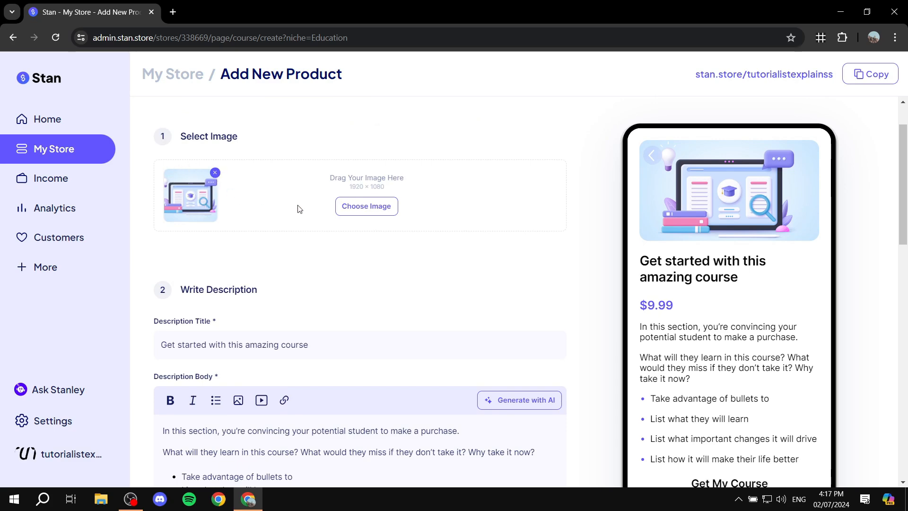
{"action": "left_click", "coordinate": [365, 206]}
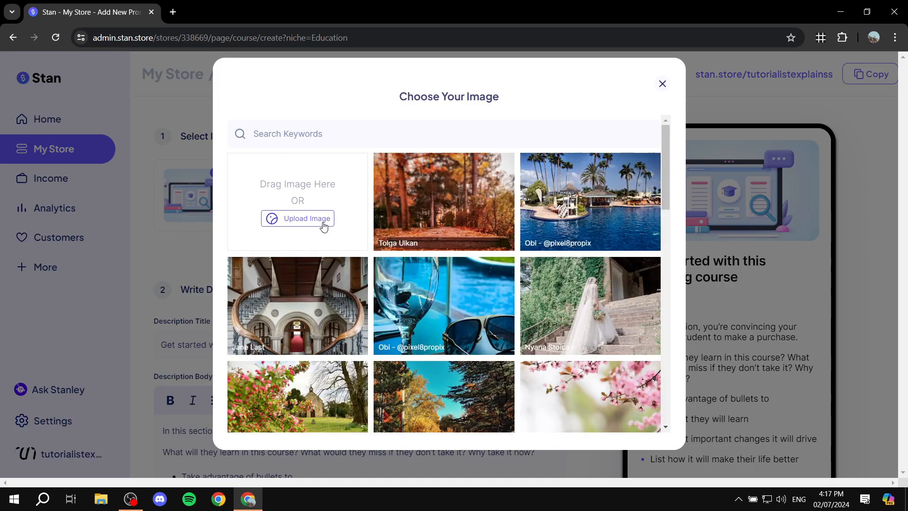
{"action": "left_click", "coordinate": [310, 219]}
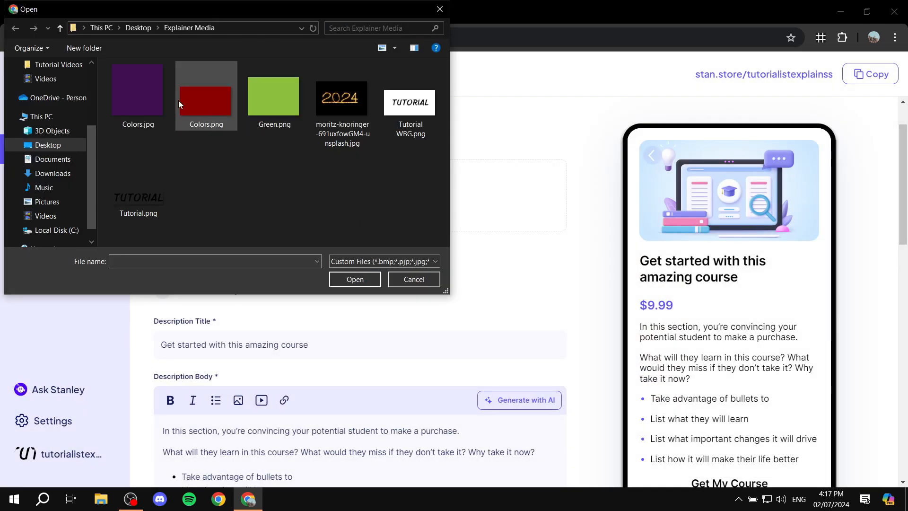
{"action": "double_click", "coordinate": [135, 72]}
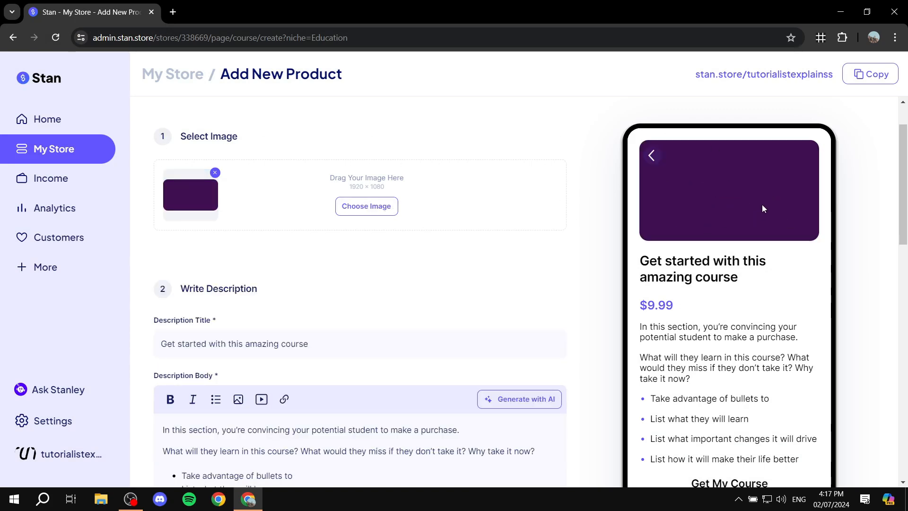
Examine the checkout page's description title and image settings and compare them with the phone preview
{"action": "scroll", "coordinate": [525, 241], "scroll_direction": "down", "scroll_amount": 1}
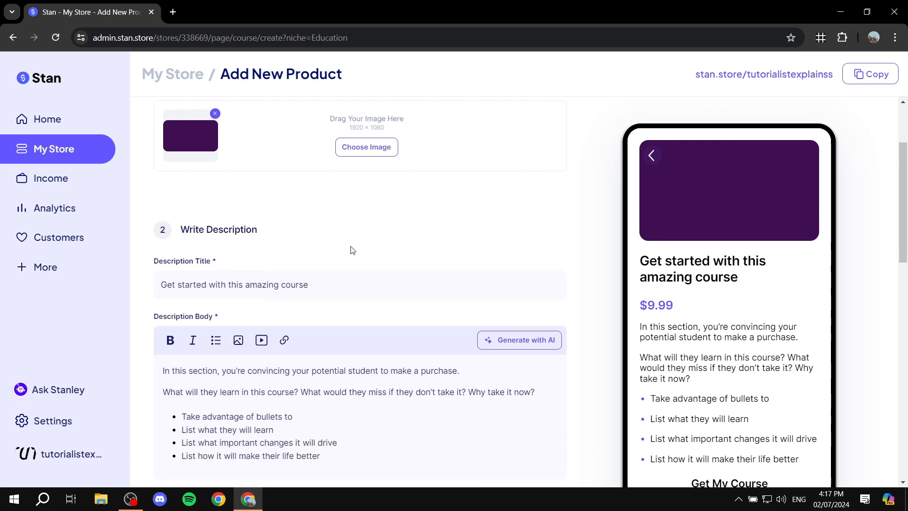
{"action": "left_click_drag", "start_coordinate": [227, 260], "coordinate": [152, 265]}
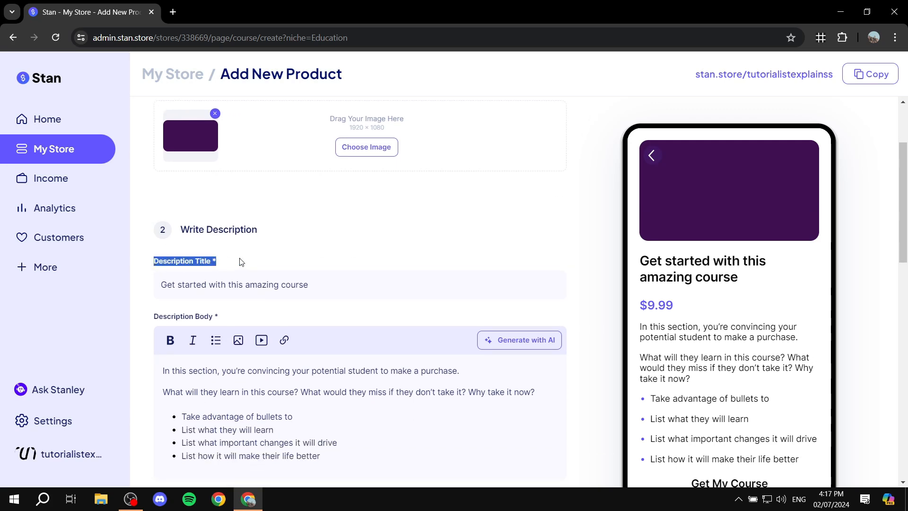
{"action": "left_click", "coordinate": [268, 249]}
{"action": "left_click_drag", "start_coordinate": [755, 281], "coordinate": [617, 291]}
{"action": "left_click", "coordinate": [468, 222]}
{"action": "scroll", "coordinate": [378, 237], "scroll_direction": "up", "scroll_amount": 2}
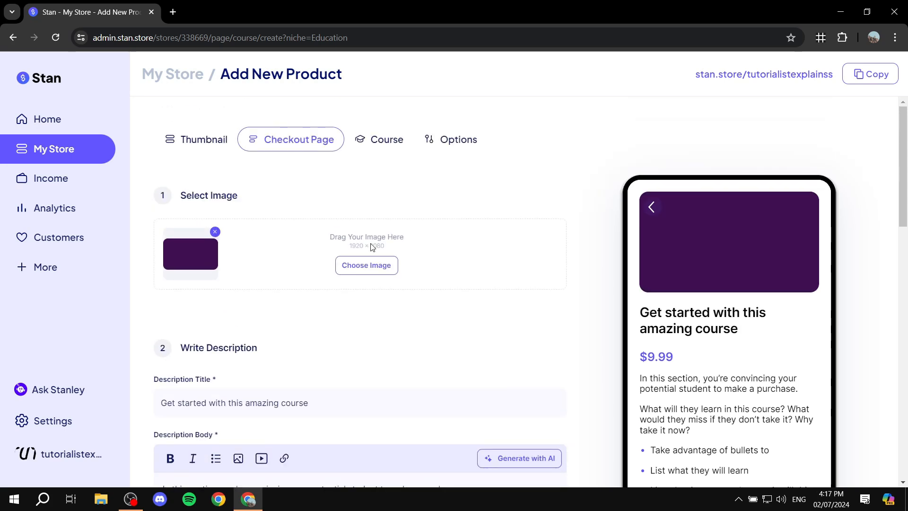
{"action": "scroll", "coordinate": [360, 243], "scroll_direction": "down", "scroll_amount": 5}
{"action": "scroll", "coordinate": [343, 234], "scroll_direction": "up", "scroll_amount": 2}
Change the description title to "Get started with this amazing test course" and check it in the phone preview
{"action": "left_click_drag", "start_coordinate": [330, 226], "coordinate": [156, 227]}
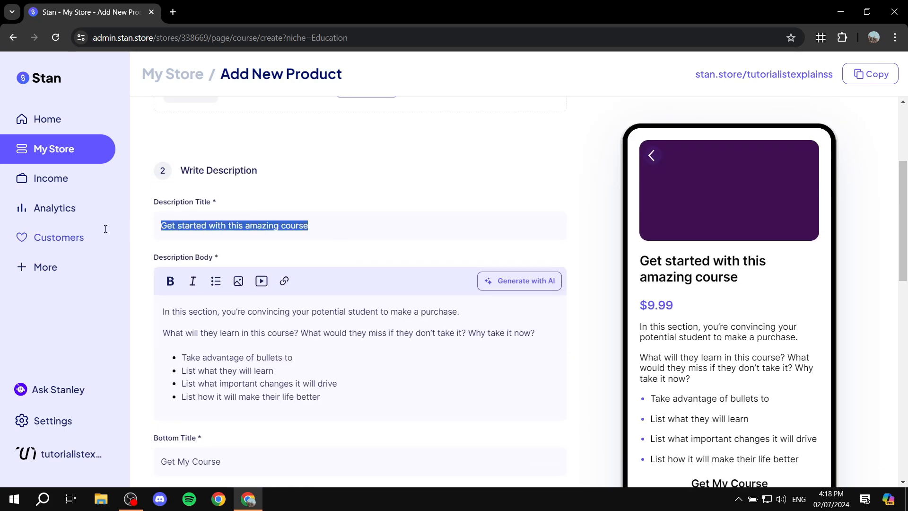
{"action": "left_click", "coordinate": [323, 226]}
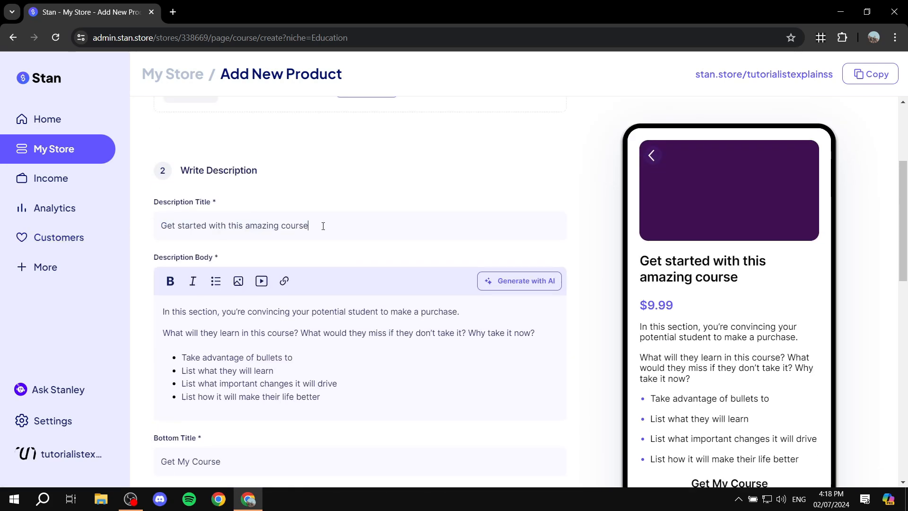
{"action": "left_click", "coordinate": [283, 226]}
{"action": "type", "text": "test"}
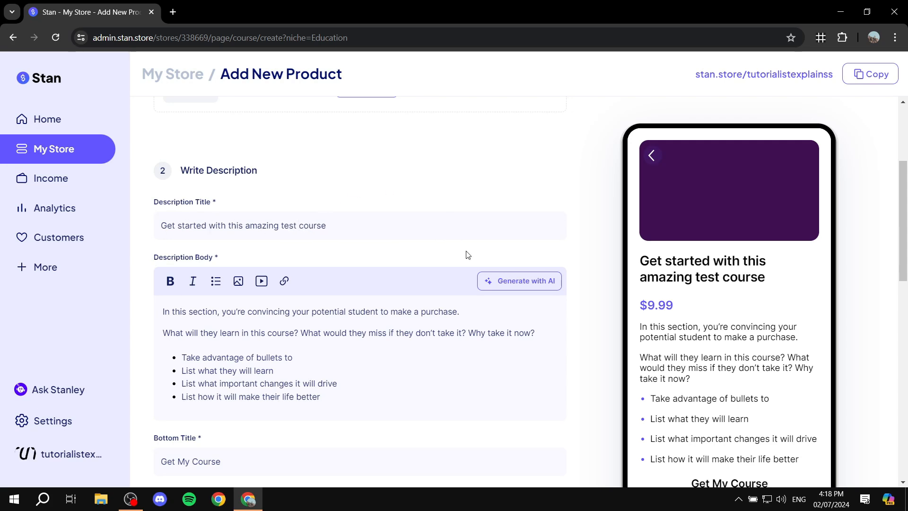
{"action": "left_click_drag", "start_coordinate": [772, 288], "coordinate": [606, 259]}
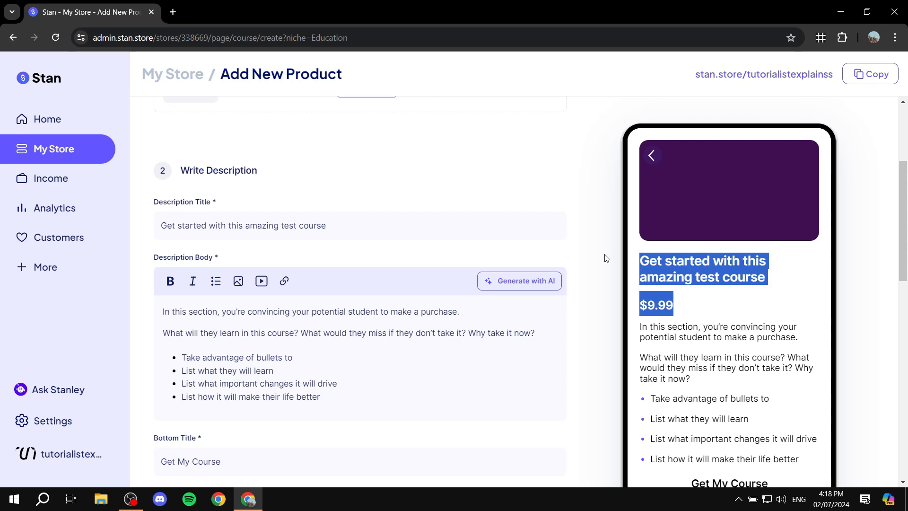
{"action": "left_click", "coordinate": [635, 260]}
Read through the placeholder paragraphs and bullet points in the description body
{"action": "scroll", "coordinate": [401, 227], "scroll_direction": "down", "scroll_amount": 1}
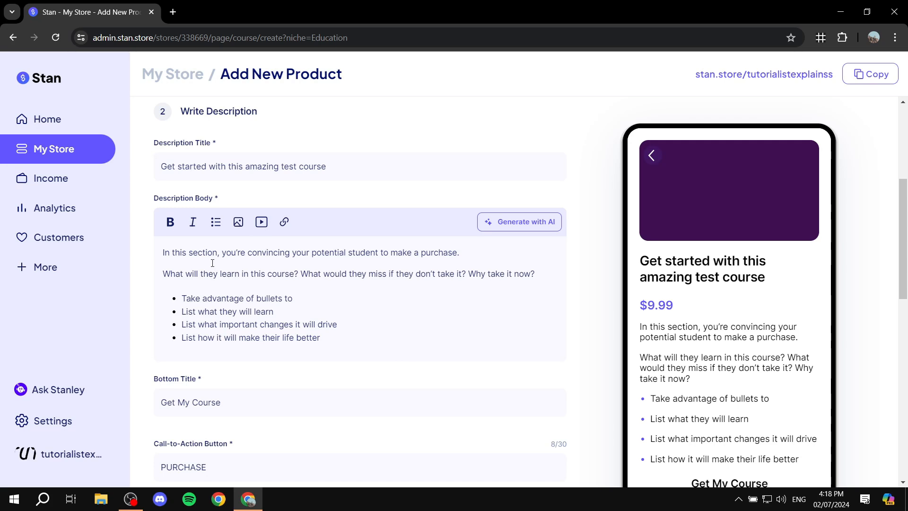
{"action": "mouse_move", "coordinate": [163, 250]}
{"action": "left_mouse_down"}
{"action": "mouse_move", "coordinate": [345, 337]}
{"action": "mouse_move", "coordinate": [150, 272]}
{"action": "mouse_move", "coordinate": [156, 249]}
{"action": "left_mouse_up"}
{"action": "left_click", "coordinate": [339, 330]}
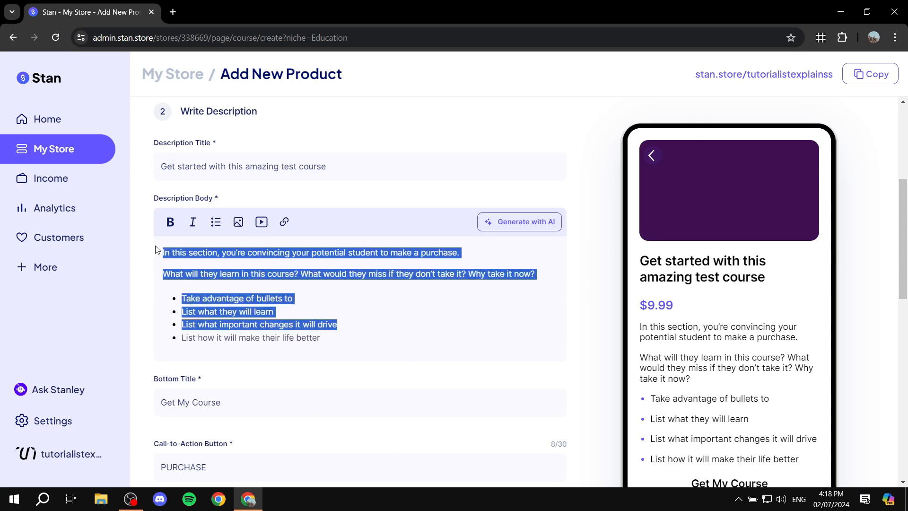
{"action": "left_click_drag", "start_coordinate": [337, 338], "coordinate": [155, 246]}
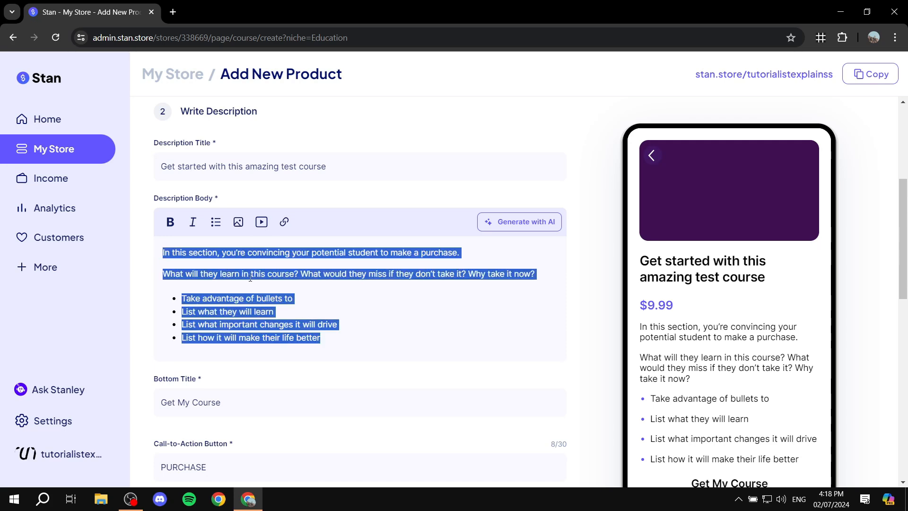
{"action": "left_click", "coordinate": [361, 338]}
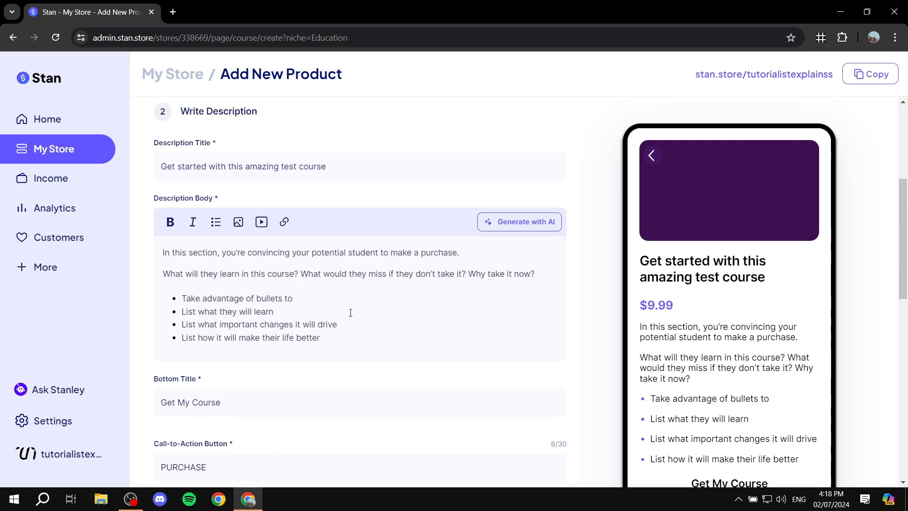
Try generating the description body with AI, and cancel the generation
{"action": "scroll", "coordinate": [307, 340], "scroll_direction": "down", "scroll_amount": 1}
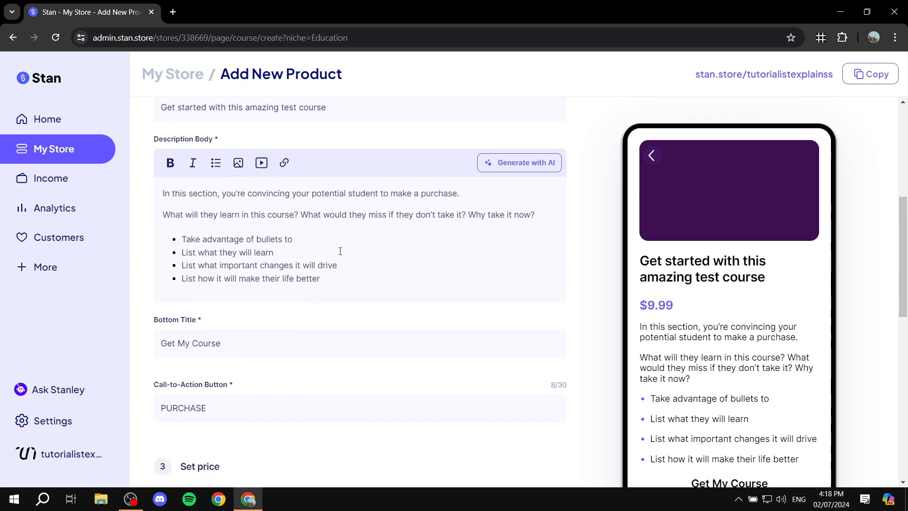
{"action": "left_click", "coordinate": [534, 163]}
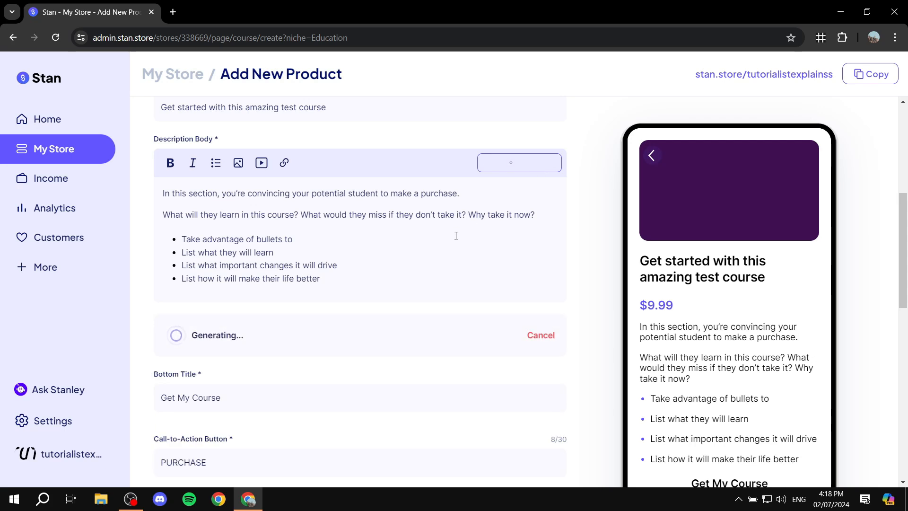
{"action": "left_click", "coordinate": [540, 335]}
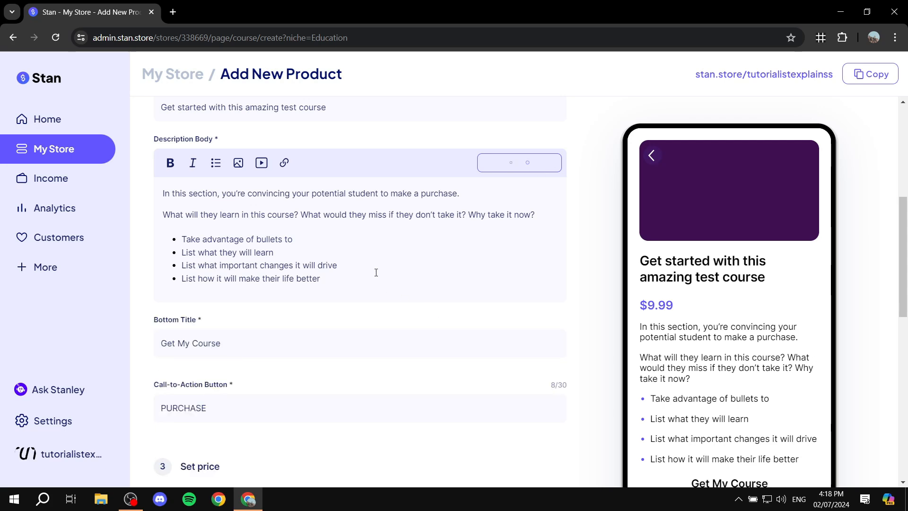
Insert the Colors.png image into the description body beneath the last bullet point
{"action": "left_click_drag", "start_coordinate": [343, 280], "coordinate": [162, 192]}
{"action": "left_click_drag", "start_coordinate": [343, 280], "coordinate": [162, 202]}
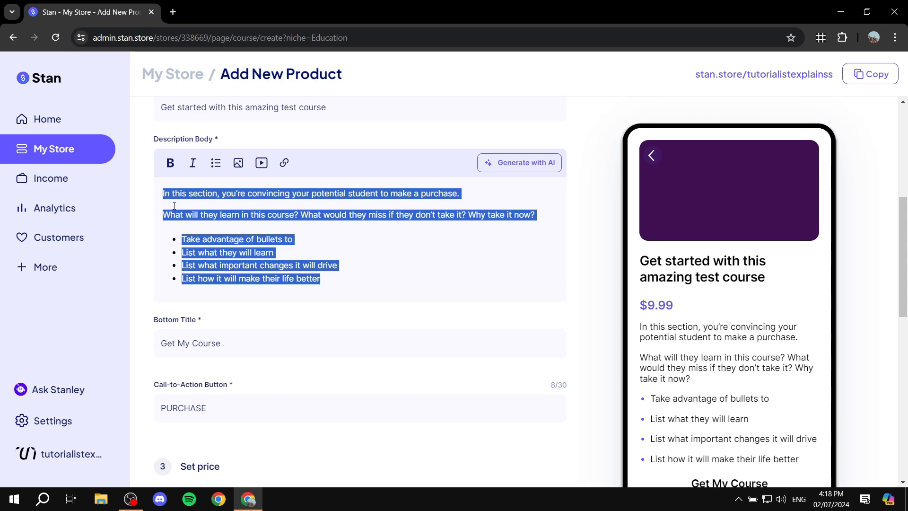
{"action": "left_click", "coordinate": [365, 273]}
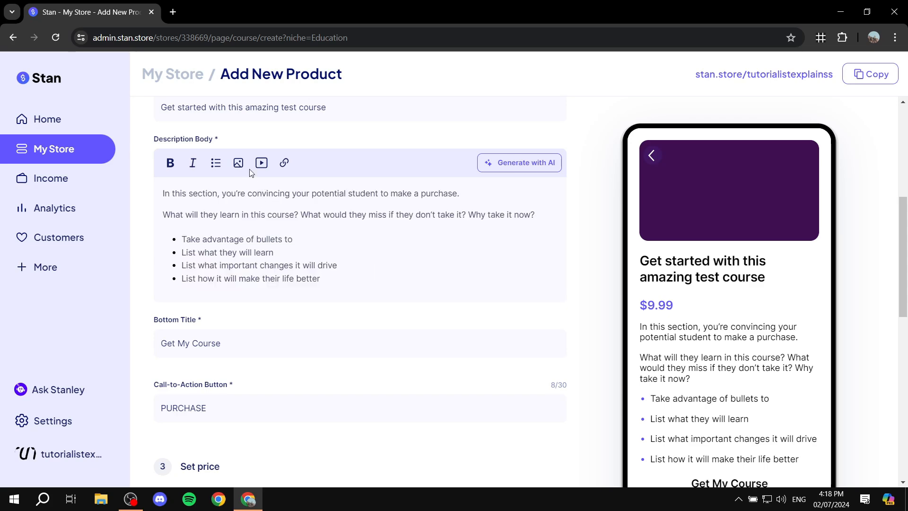
{"action": "left_click", "coordinate": [239, 163]}
{"action": "left_click", "coordinate": [199, 110]}
{"action": "double_click", "coordinate": [199, 111]}
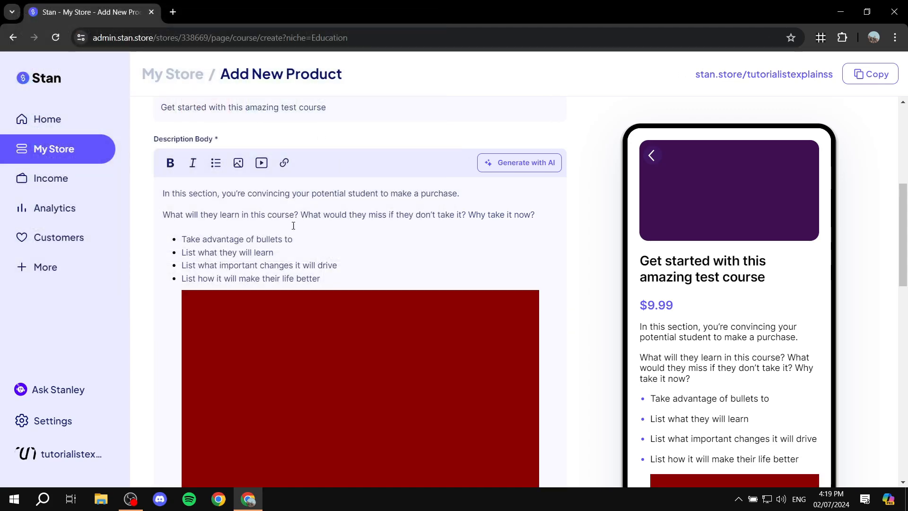
Make the four bullet points in the description body bold
{"action": "scroll", "coordinate": [350, 255], "scroll_direction": "down", "scroll_amount": 1}
{"action": "left_click_drag", "start_coordinate": [336, 219], "coordinate": [212, 169]}
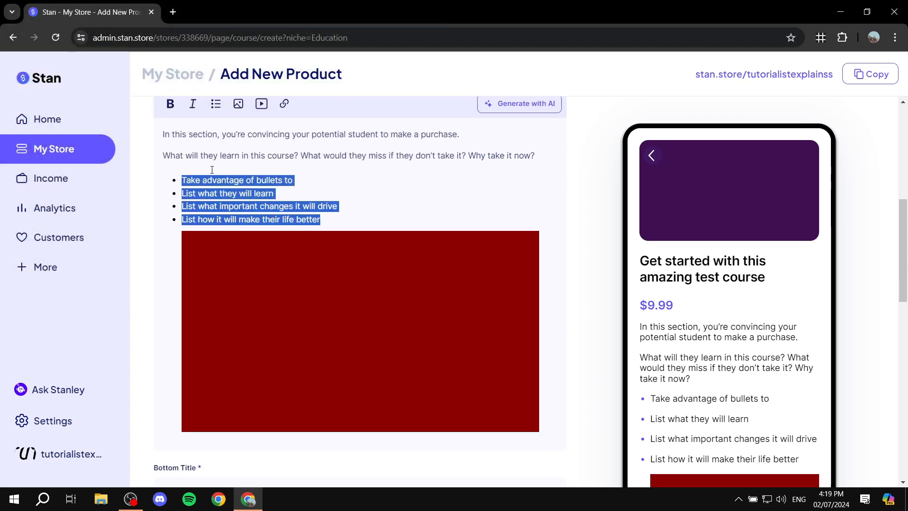
{"action": "scroll", "coordinate": [295, 193], "scroll_direction": "up", "scroll_amount": 2}
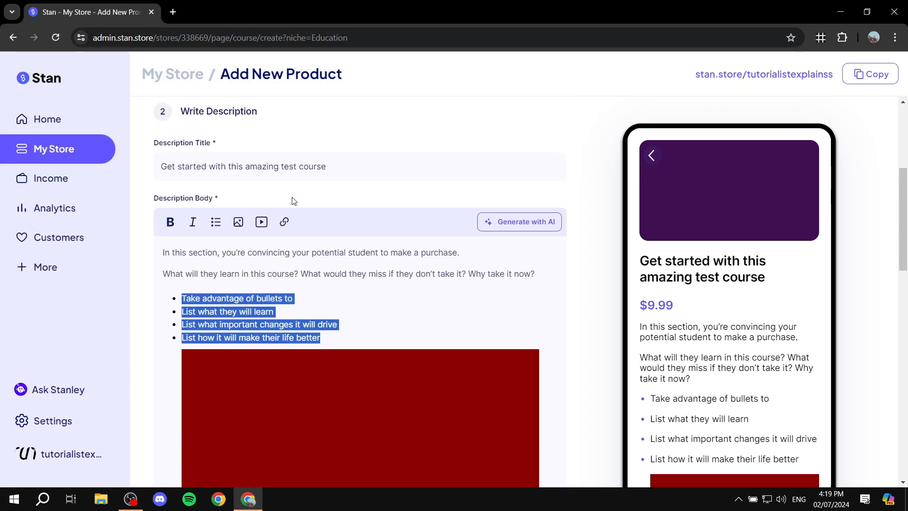
{"action": "left_click", "coordinate": [171, 223]}
{"action": "left_click", "coordinate": [148, 316]}
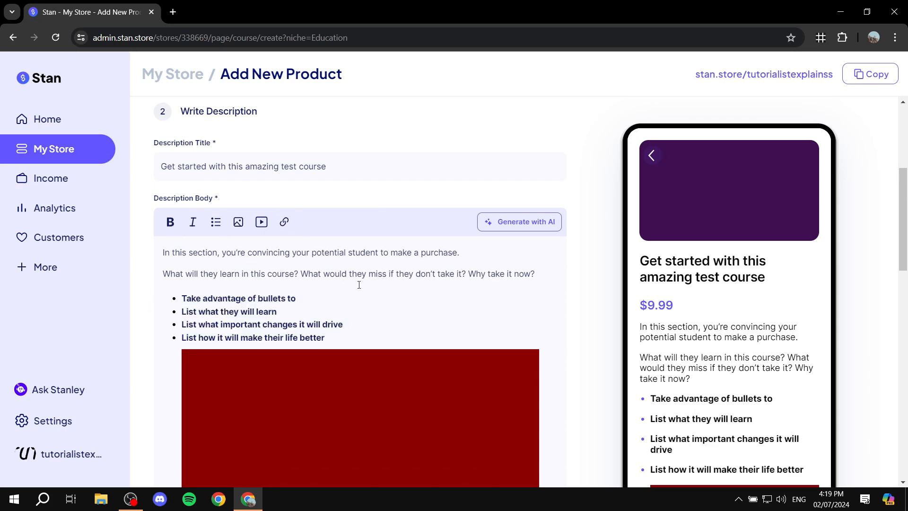
Change the checkout page's bottom title to "Get My Test Course"
{"action": "scroll", "coordinate": [354, 288], "scroll_direction": "down", "scroll_amount": 2}
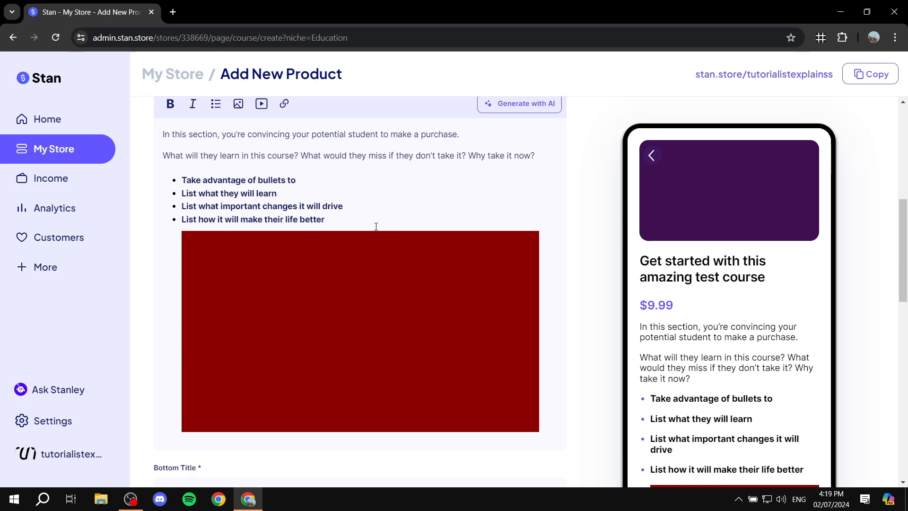
{"action": "scroll", "coordinate": [371, 236], "scroll_direction": "down", "scroll_amount": 5}
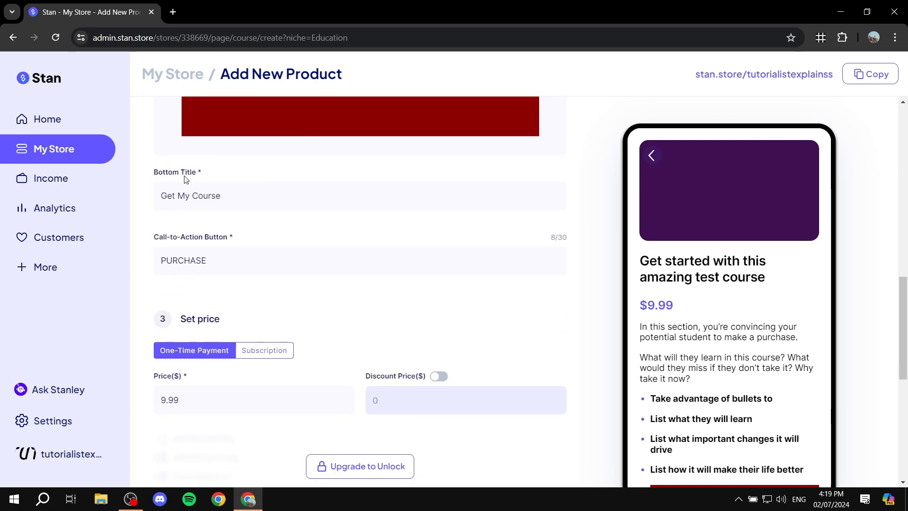
{"action": "scroll", "coordinate": [783, 411], "scroll_direction": "down", "scroll_amount": 5}
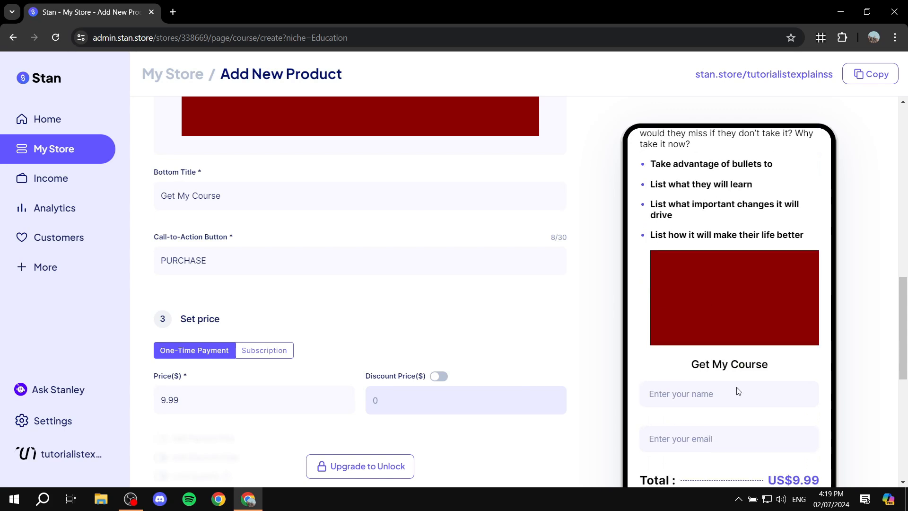
{"action": "left_click", "coordinate": [195, 194]}
{"action": "type", "text": "Test"}
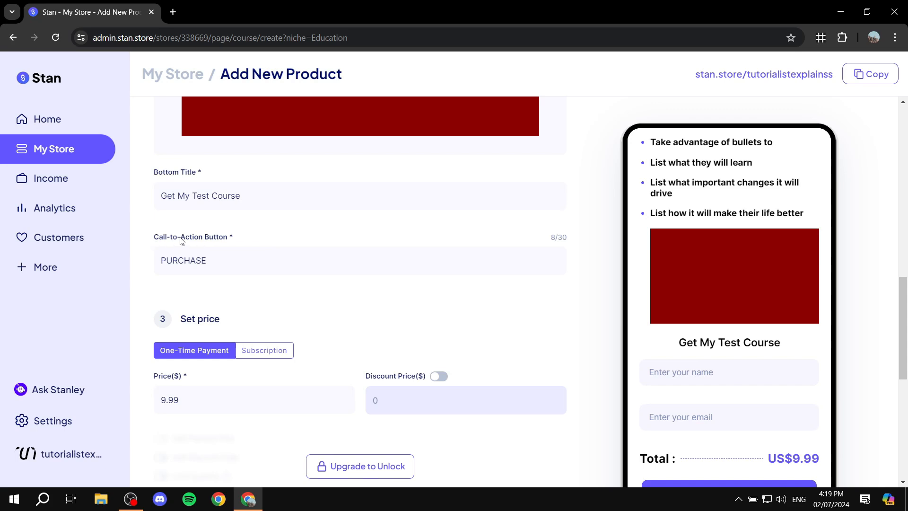
Switch the course pricing to Subscription and examine the recurring billing intervals
{"action": "scroll", "coordinate": [771, 369], "scroll_direction": "down", "scroll_amount": 6}
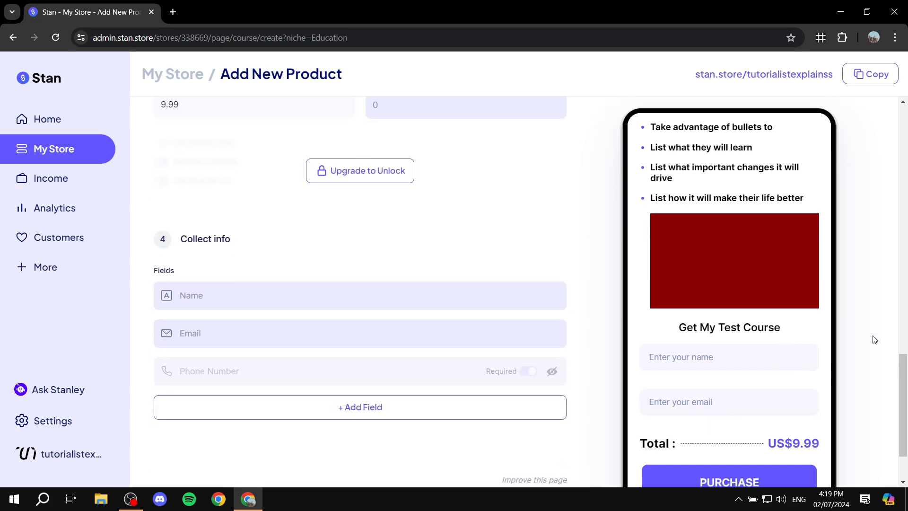
{"action": "scroll", "coordinate": [875, 350], "scroll_direction": "down", "scroll_amount": 3}
{"action": "scroll", "coordinate": [846, 352], "scroll_direction": "up", "scroll_amount": 4}
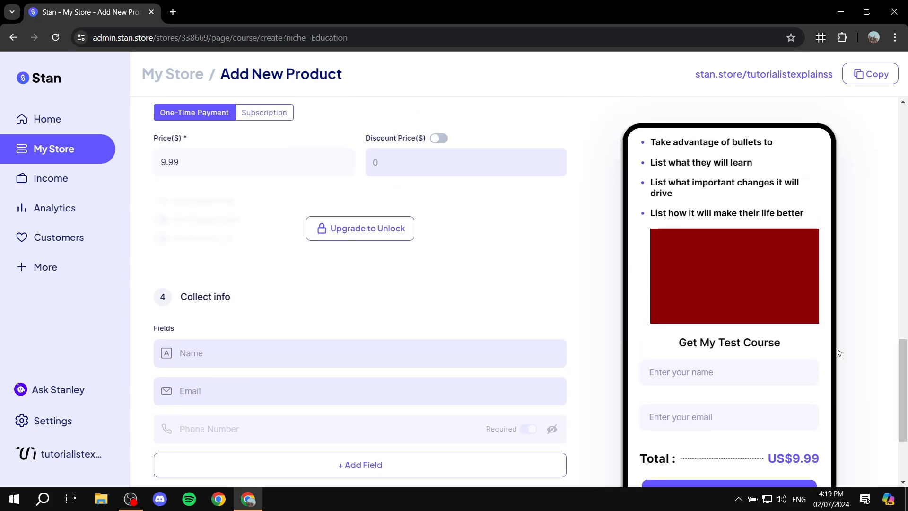
{"action": "scroll", "coordinate": [502, 298], "scroll_direction": "up", "scroll_amount": 5}
{"action": "scroll", "coordinate": [403, 298], "scroll_direction": "down", "scroll_amount": 2}
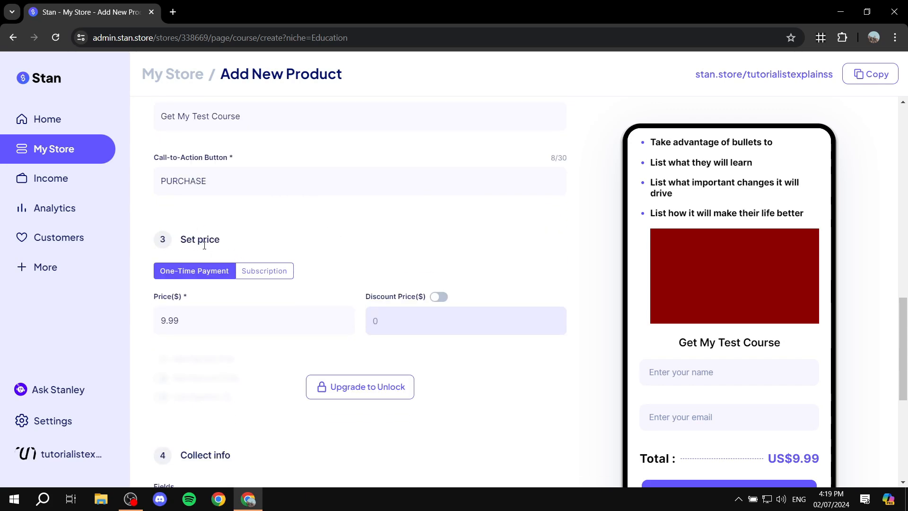
{"action": "scroll", "coordinate": [204, 244], "scroll_direction": "down", "scroll_amount": 1}
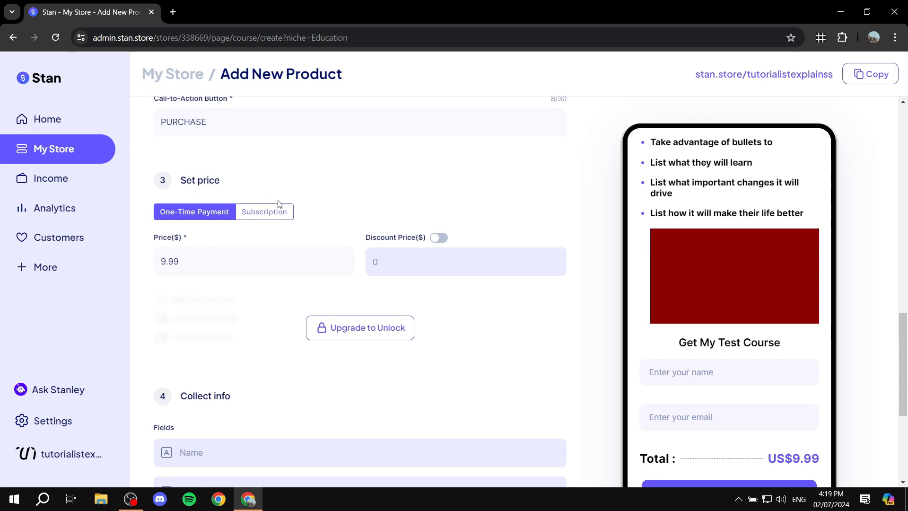
{"action": "left_click", "coordinate": [270, 212]}
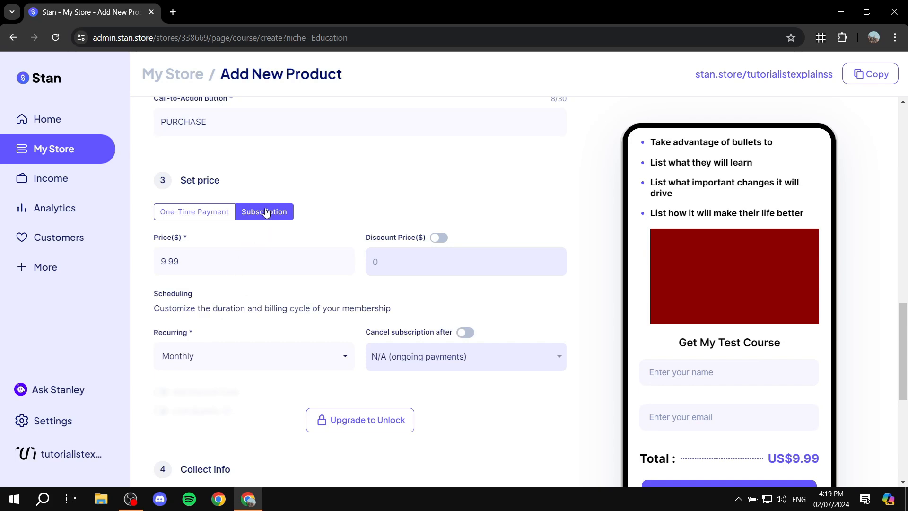
{"action": "left_click", "coordinate": [288, 358]}
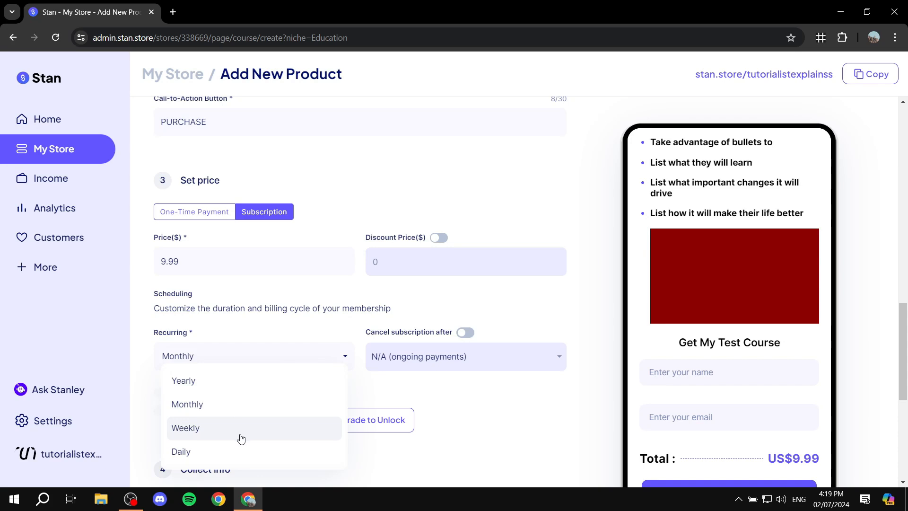
{"action": "scroll", "coordinate": [242, 426], "scroll_direction": "down", "scroll_amount": 1}
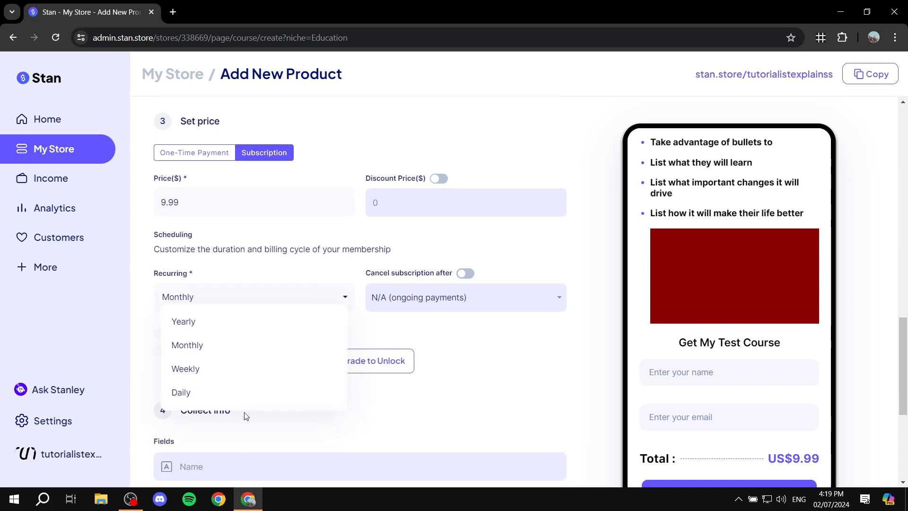
{"action": "left_click", "coordinate": [227, 298]}
{"action": "scroll", "coordinate": [218, 262], "scroll_direction": "up", "scroll_amount": 1}
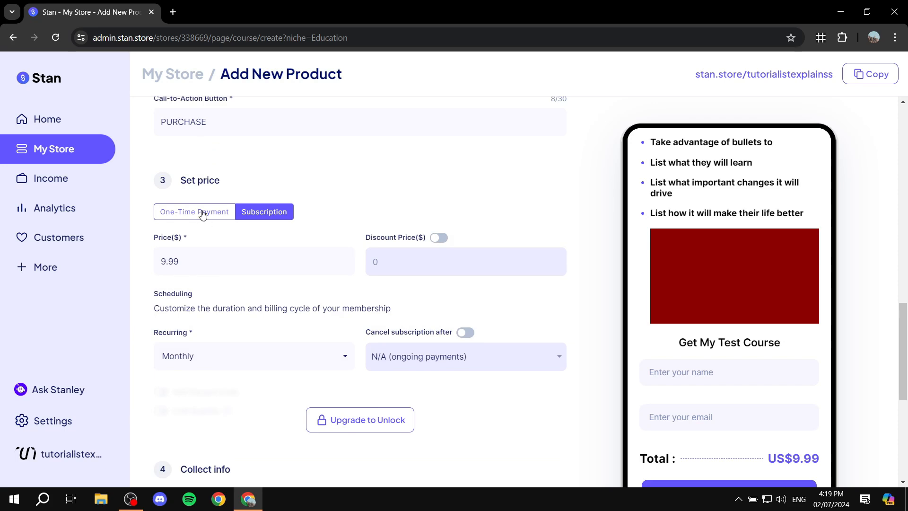
Switch the pricing back to One-Time Payment and set the course price to $40
{"action": "left_click", "coordinate": [203, 214]}
{"action": "double_click", "coordinate": [198, 258]}
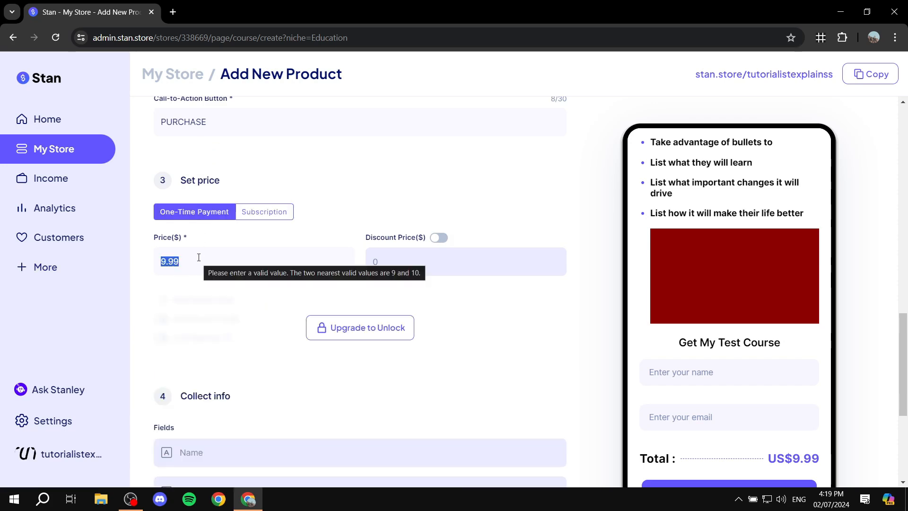
{"action": "type", "text": "40"}
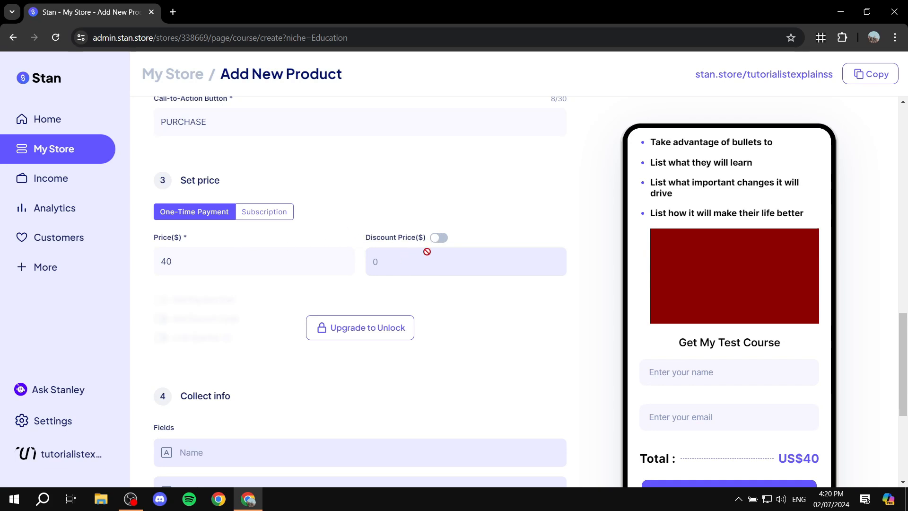
Enable a discount price of $20 for the course, and turn the discount off again
{"action": "left_click", "coordinate": [439, 238]}
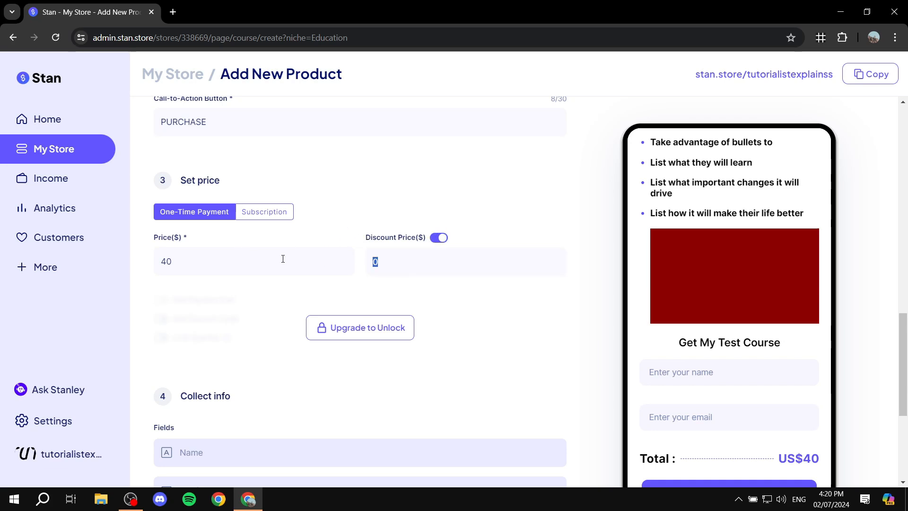
{"action": "type", "text": "20"}
{"action": "scroll", "coordinate": [333, 301], "scroll_direction": "down", "scroll_amount": 3}
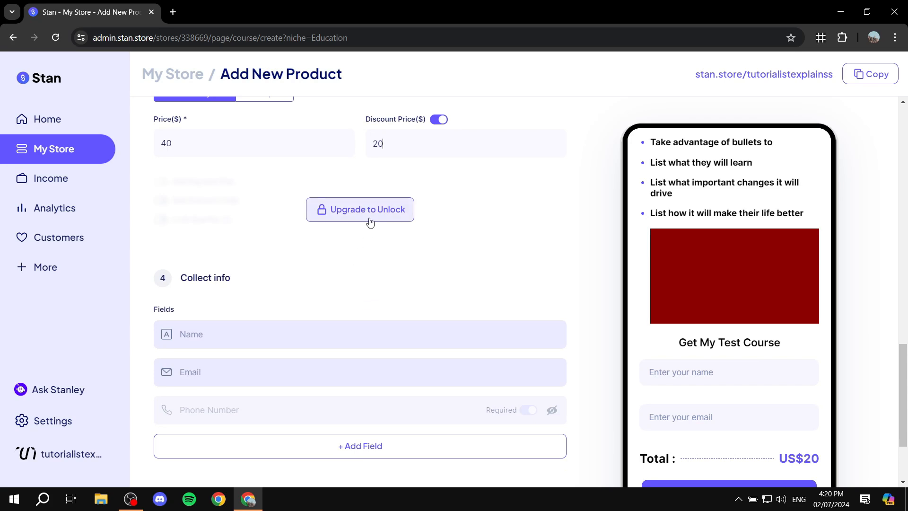
{"action": "left_click", "coordinate": [439, 120]}
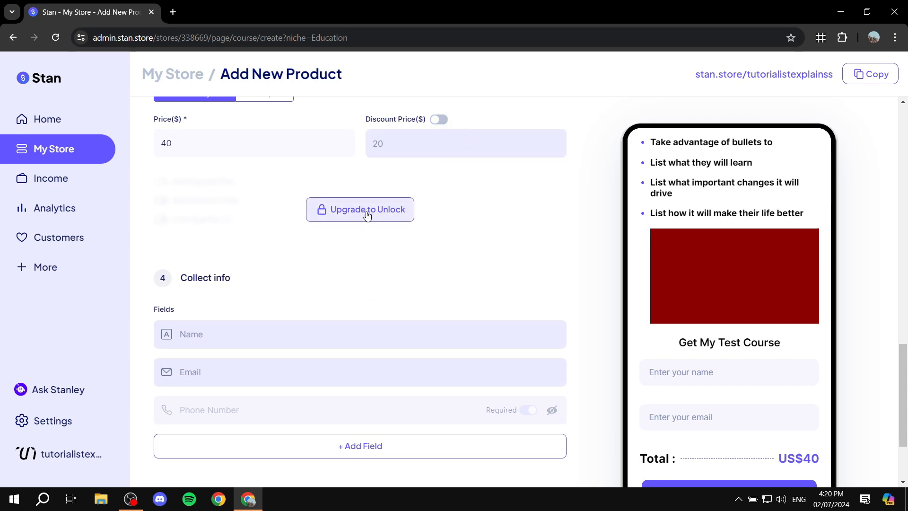
Review the customer information fields collected at checkout, and continue to the Course section
{"action": "scroll", "coordinate": [284, 284], "scroll_direction": "down", "scroll_amount": 3}
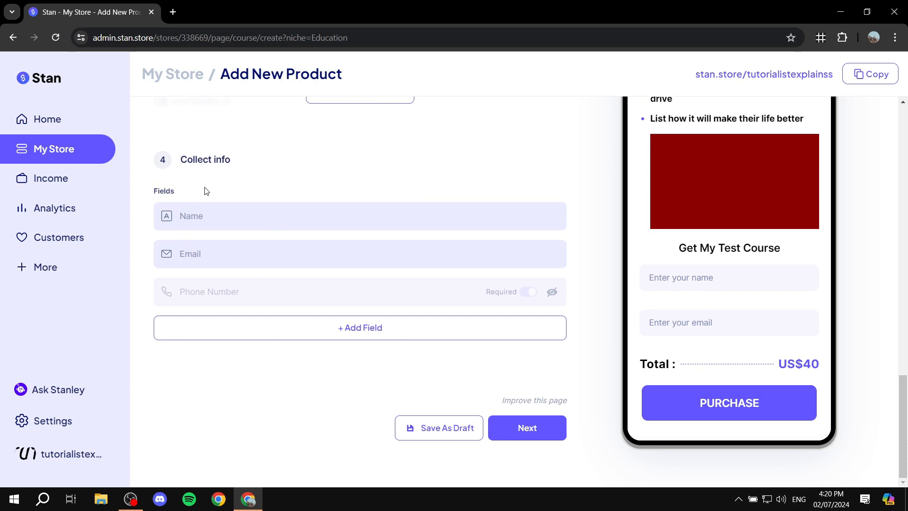
{"action": "scroll", "coordinate": [359, 328], "scroll_direction": "up", "scroll_amount": 1}
{"action": "scroll", "coordinate": [359, 329], "scroll_direction": "up", "scroll_amount": 1}
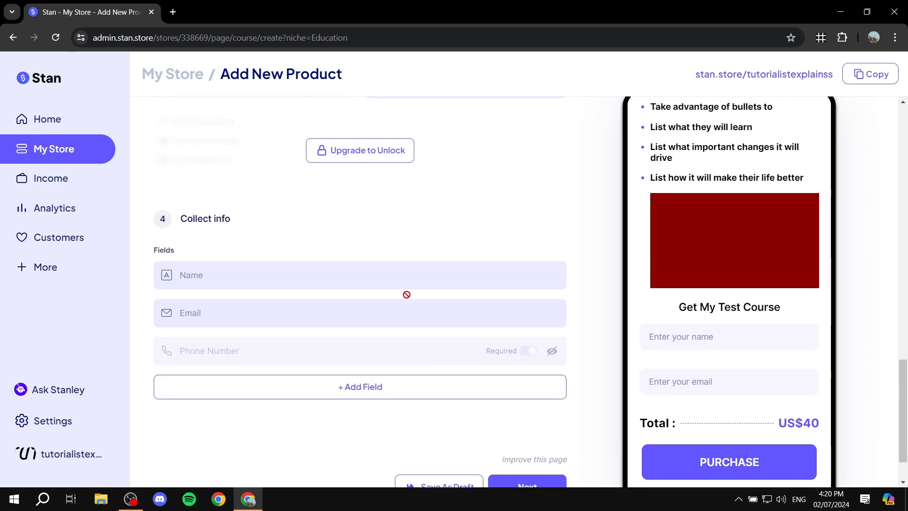
{"action": "scroll", "coordinate": [366, 300], "scroll_direction": "down", "scroll_amount": 1}
{"action": "scroll", "coordinate": [383, 284], "scroll_direction": "up", "scroll_amount": 3}
{"action": "scroll", "coordinate": [373, 279], "scroll_direction": "down", "scroll_amount": 4}
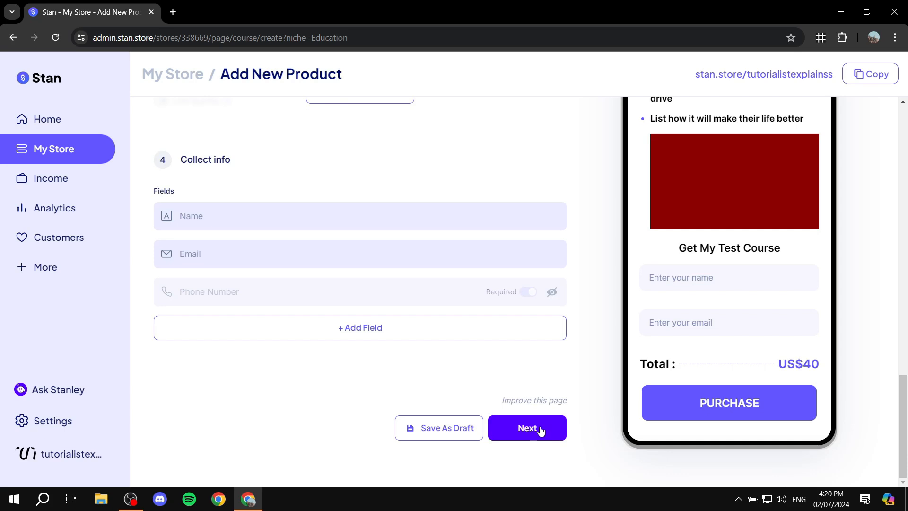
{"action": "left_click", "coordinate": [541, 429]}
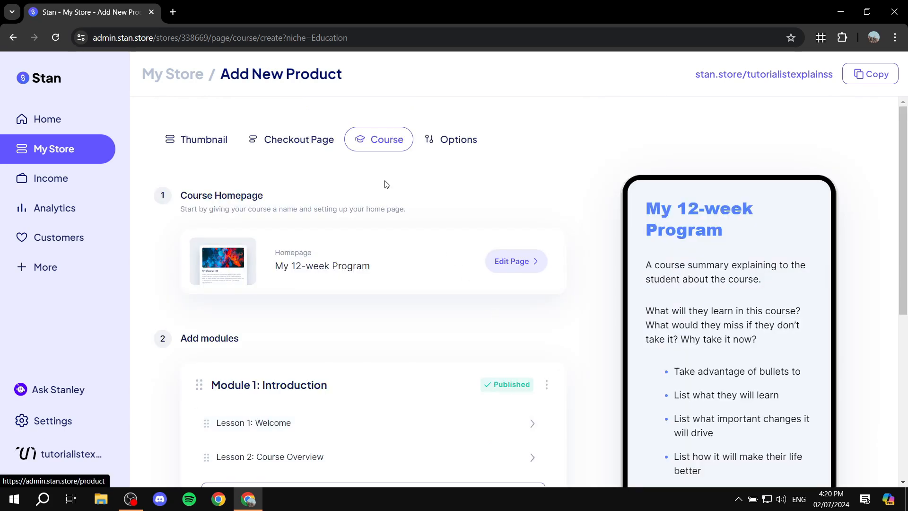
Look over the course modules and examine the status and management options of Module 1: Introduction
{"action": "scroll", "coordinate": [340, 255], "scroll_direction": "down", "scroll_amount": 3}
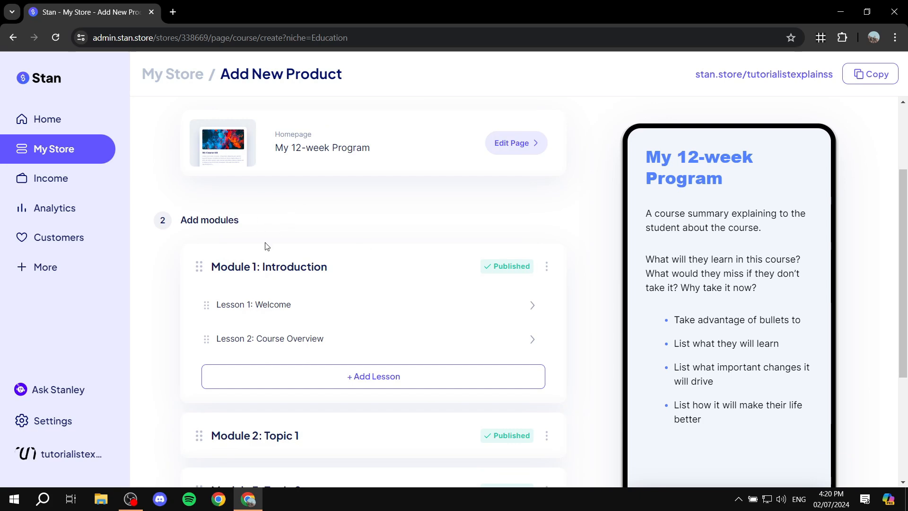
{"action": "scroll", "coordinate": [284, 284], "scroll_direction": "down", "scroll_amount": 1}
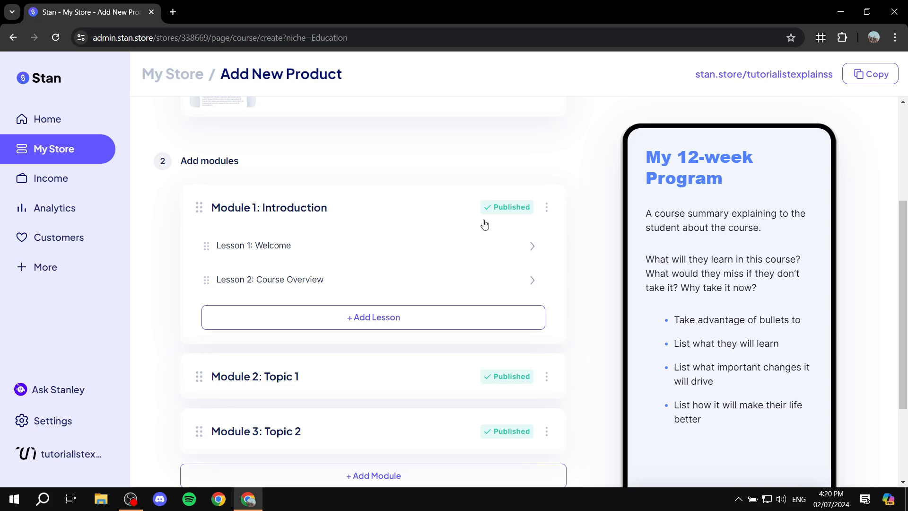
{"action": "left_click", "coordinate": [546, 208]}
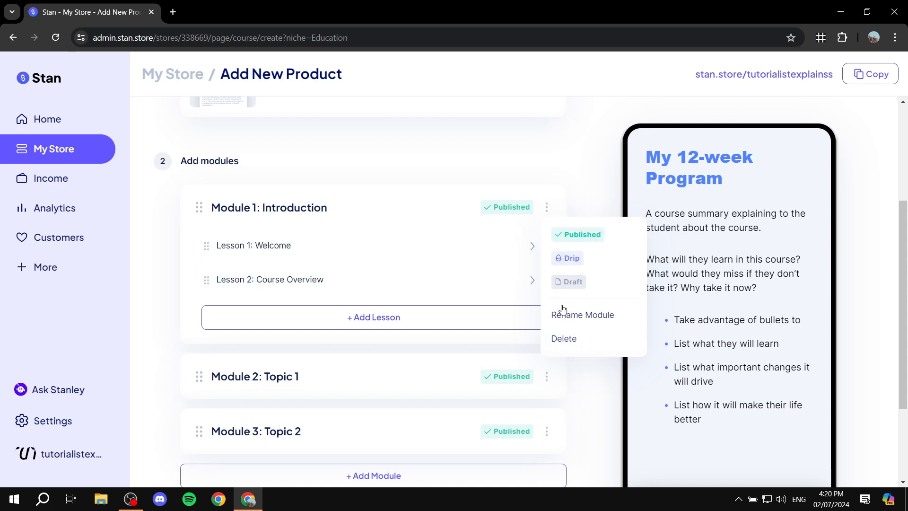
Open Lesson 1: Welcome in the Introduction module and look over its title and description
{"action": "left_click", "coordinate": [370, 247]}
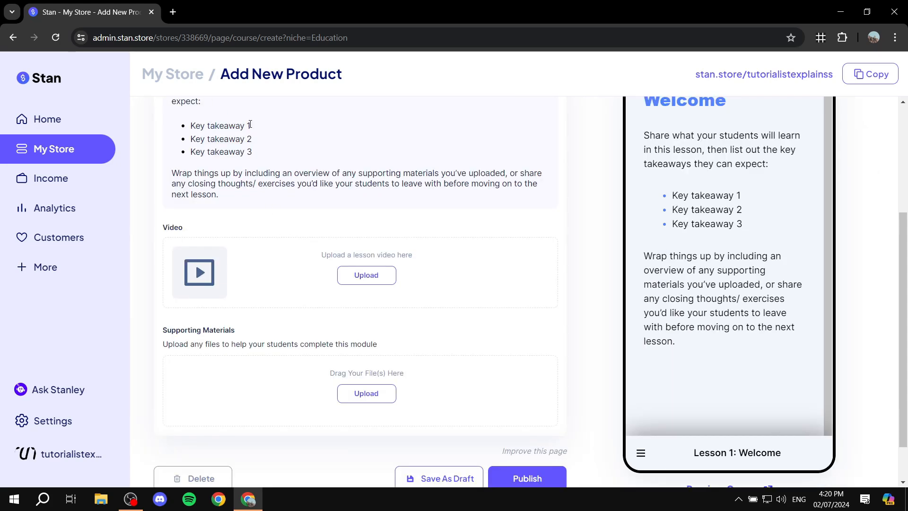
{"action": "scroll", "coordinate": [251, 125], "scroll_direction": "up", "scroll_amount": 4}
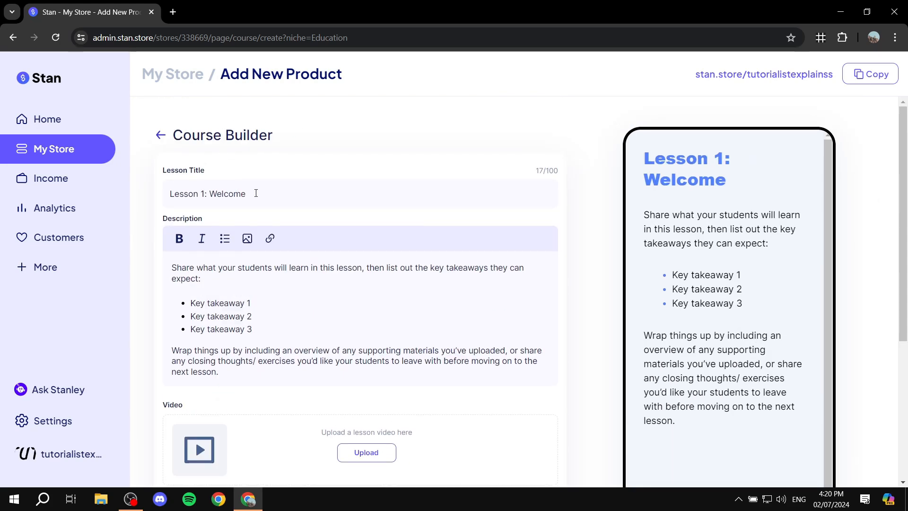
{"action": "left_click_drag", "start_coordinate": [262, 195], "coordinate": [208, 195]}
{"action": "left_click", "coordinate": [310, 195]}
{"action": "scroll", "coordinate": [291, 293], "scroll_direction": "down", "scroll_amount": 3}
{"action": "scroll", "coordinate": [292, 293], "scroll_direction": "up", "scroll_amount": 1}
{"action": "left_click_drag", "start_coordinate": [551, 308], "coordinate": [168, 195]}
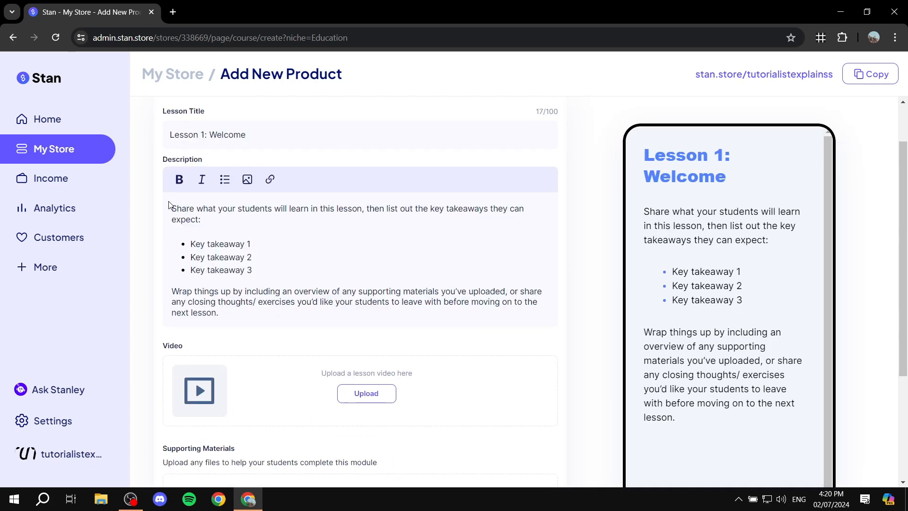
{"action": "scroll", "coordinate": [158, 215], "scroll_direction": "down", "scroll_amount": 3}
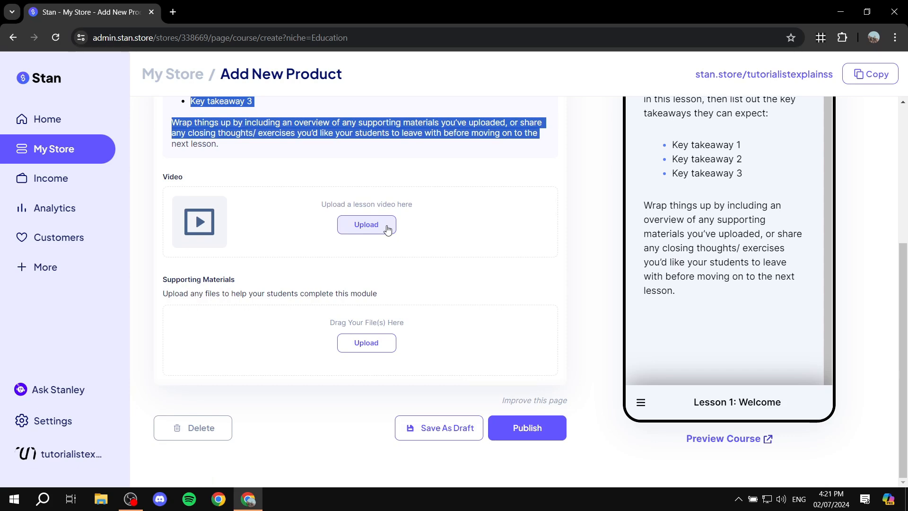
{"action": "left_click", "coordinate": [387, 230]}
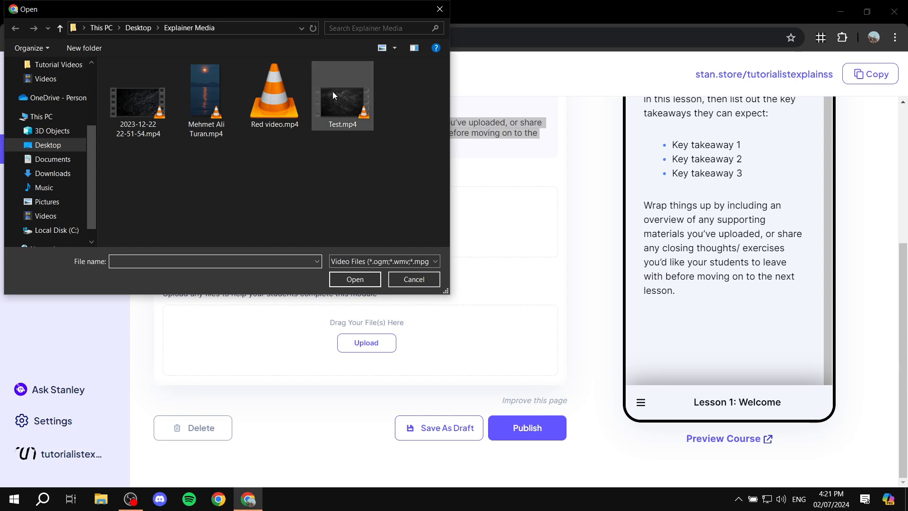
{"action": "double_click", "coordinate": [144, 90]}
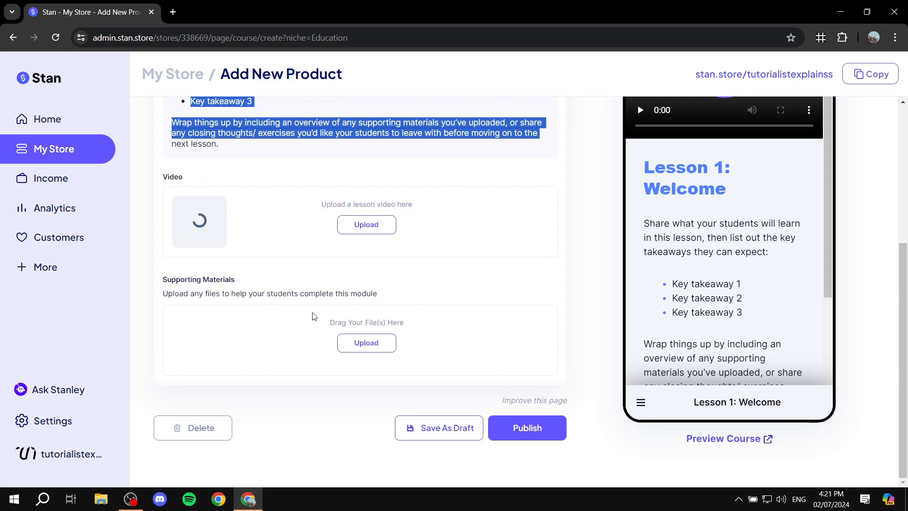
{"action": "scroll", "coordinate": [345, 325], "scroll_direction": "up", "scroll_amount": 1}
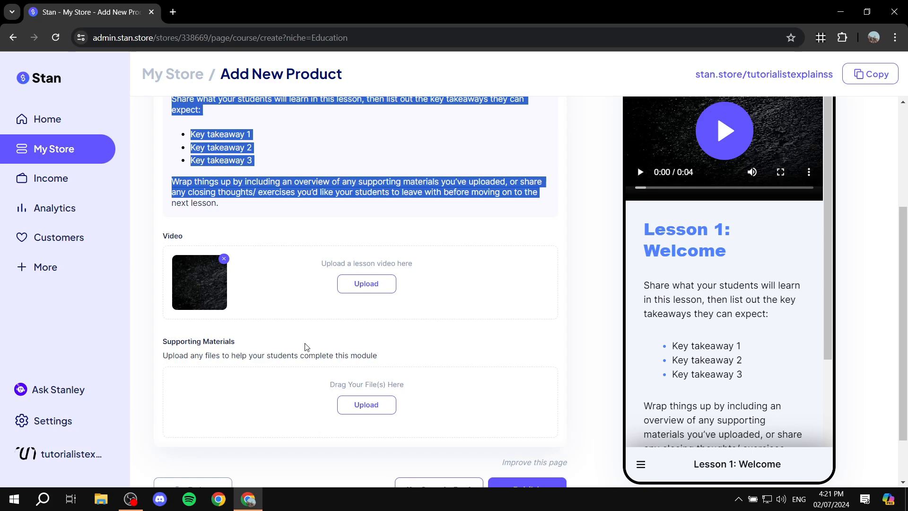
Review the contents of Lesson 1: Welcome and publish the lesson
{"action": "scroll", "coordinate": [321, 327], "scroll_direction": "up", "scroll_amount": 3}
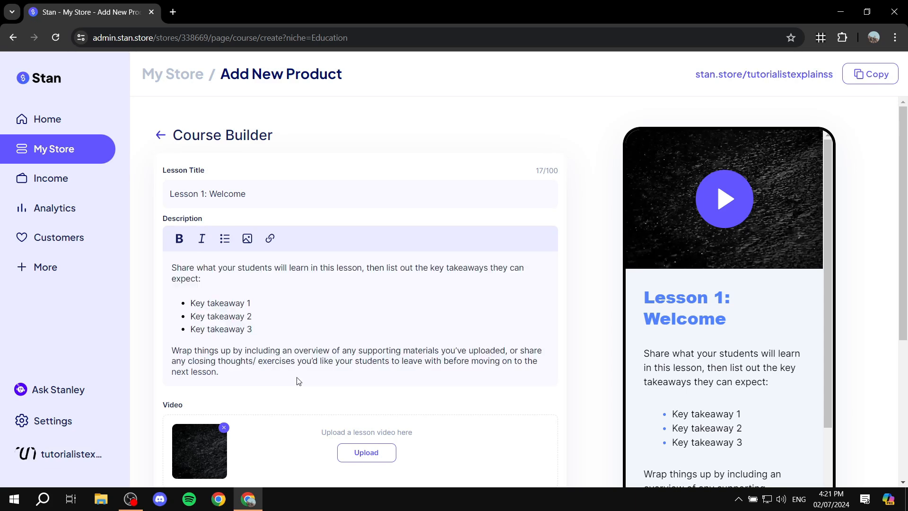
{"action": "left_click_drag", "start_coordinate": [298, 373], "coordinate": [165, 263]}
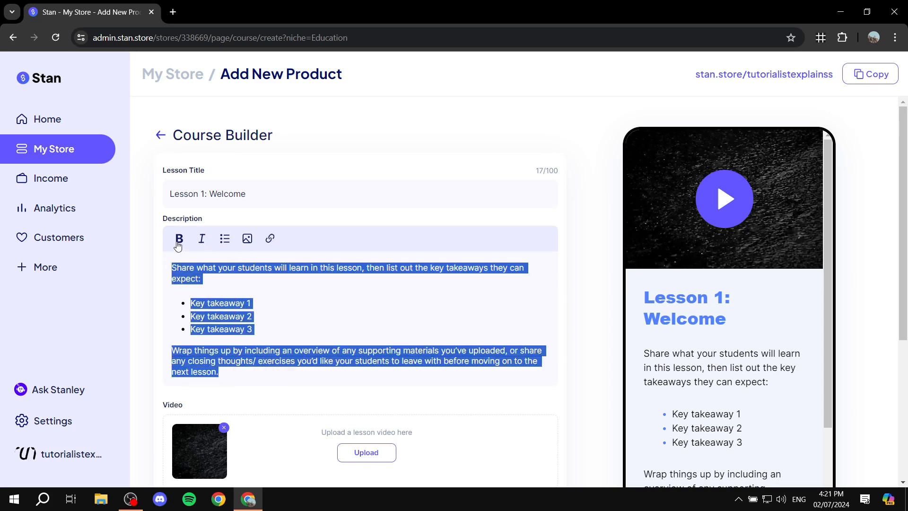
{"action": "scroll", "coordinate": [345, 286], "scroll_direction": "down", "scroll_amount": 5}
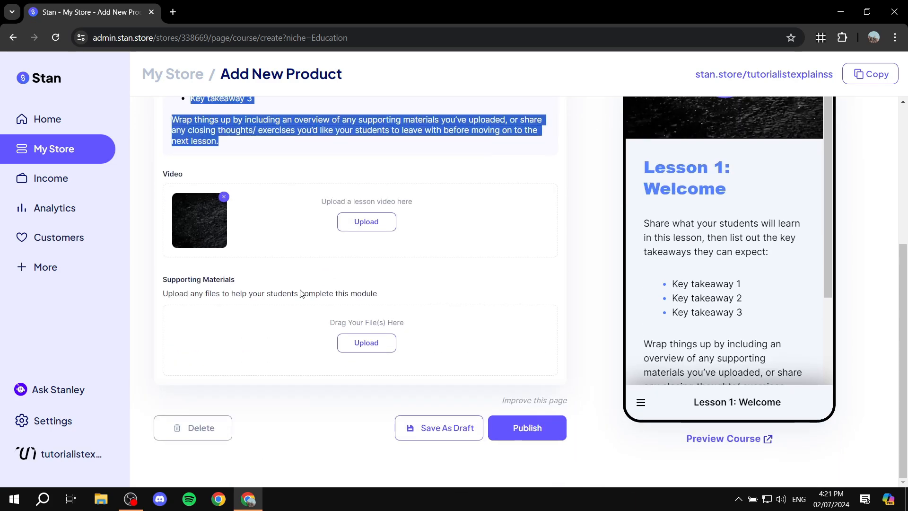
{"action": "scroll", "coordinate": [292, 317], "scroll_direction": "up", "scroll_amount": 5}
{"action": "scroll", "coordinate": [311, 198], "scroll_direction": "down", "scroll_amount": 5}
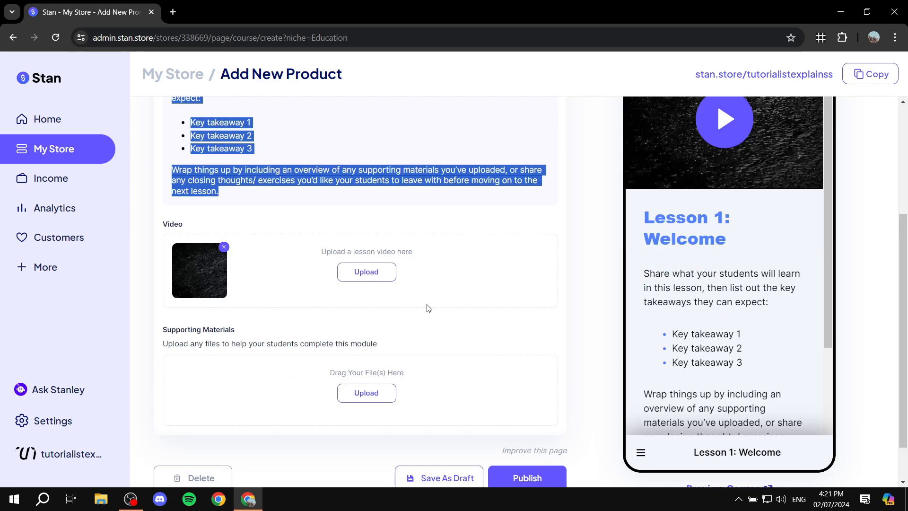
{"action": "left_click", "coordinate": [521, 429]}
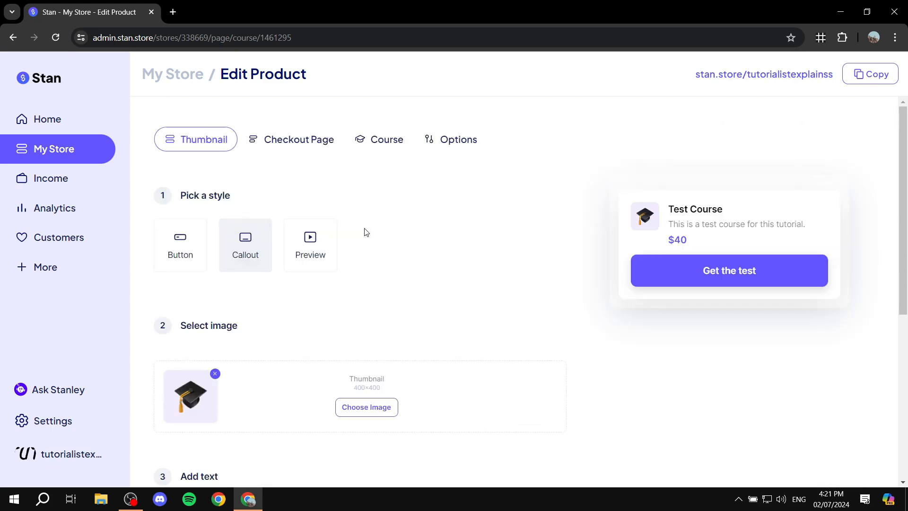
Return to the product's Course section and bring up its module list
{"action": "scroll", "coordinate": [365, 306], "scroll_direction": "down", "scroll_amount": 3}
{"action": "scroll", "coordinate": [373, 219], "scroll_direction": "up", "scroll_amount": 3}
{"action": "left_click", "coordinate": [375, 138]}
{"action": "scroll", "coordinate": [399, 263], "scroll_direction": "down", "scroll_amount": 3}
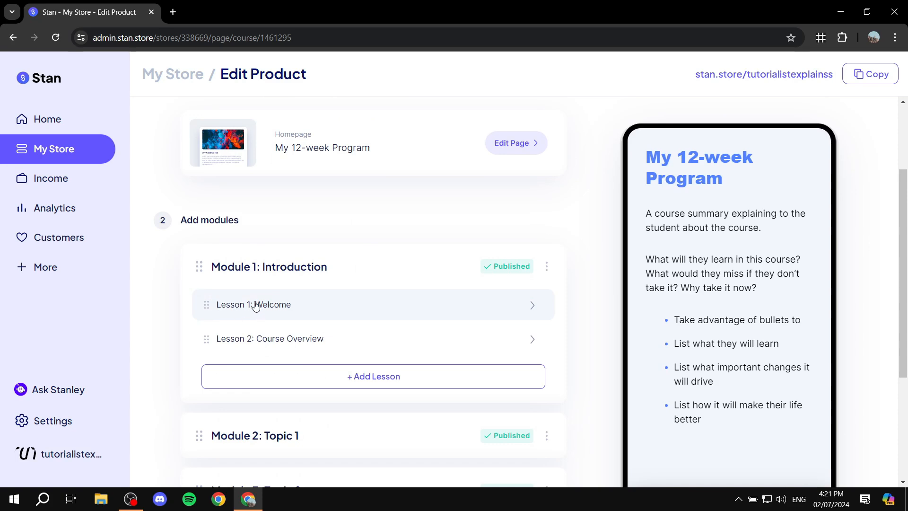
Open Lesson 2: Course Overview, examine its title, description and upload areas, and return to the course overview
{"action": "left_click", "coordinate": [292, 342]}
{"action": "scroll", "coordinate": [300, 242], "scroll_direction": "up", "scroll_amount": 2}
{"action": "left_click_drag", "start_coordinate": [277, 371], "coordinate": [172, 264]}
{"action": "scroll", "coordinate": [293, 332], "scroll_direction": "down", "scroll_amount": 3}
{"action": "scroll", "coordinate": [308, 318], "scroll_direction": "up", "scroll_amount": 3}
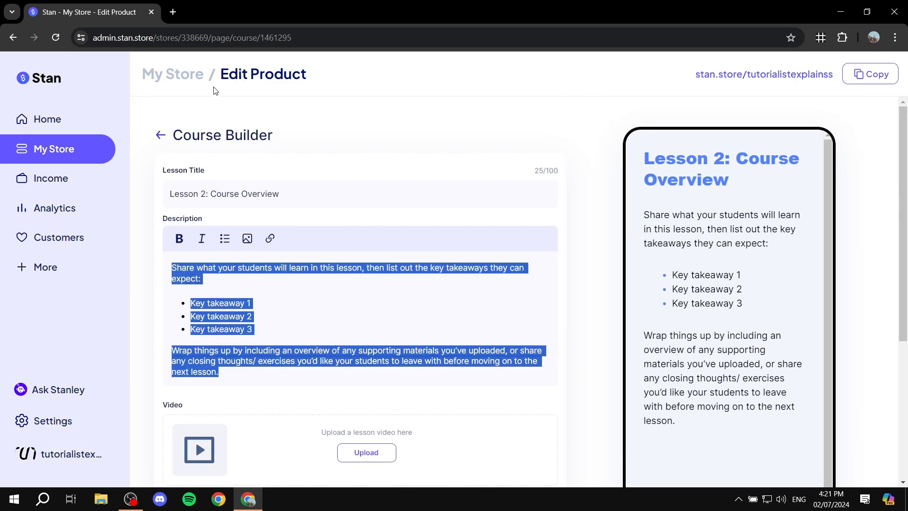
{"action": "left_click", "coordinate": [162, 136]}
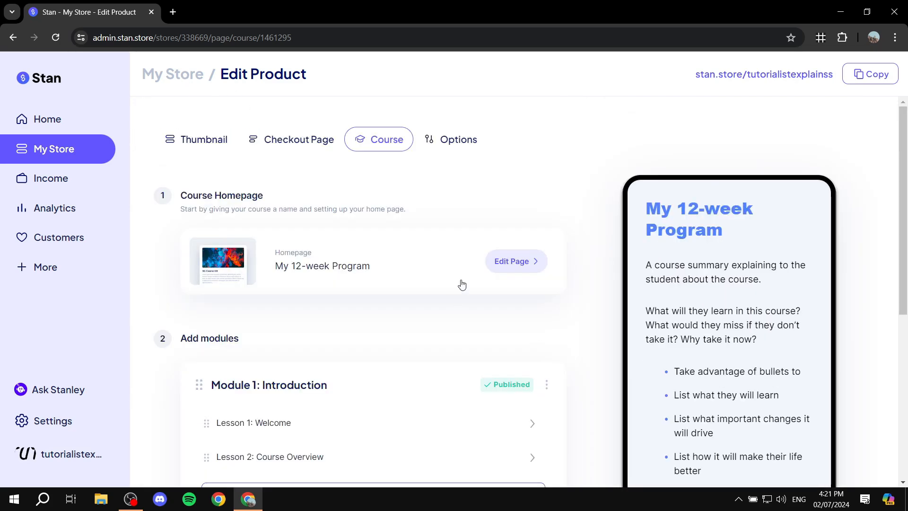
Collapse Module 1: Introduction and examine the lessons listed under Module 2: Topic 1
{"action": "scroll", "coordinate": [460, 284], "scroll_direction": "down", "scroll_amount": 4}
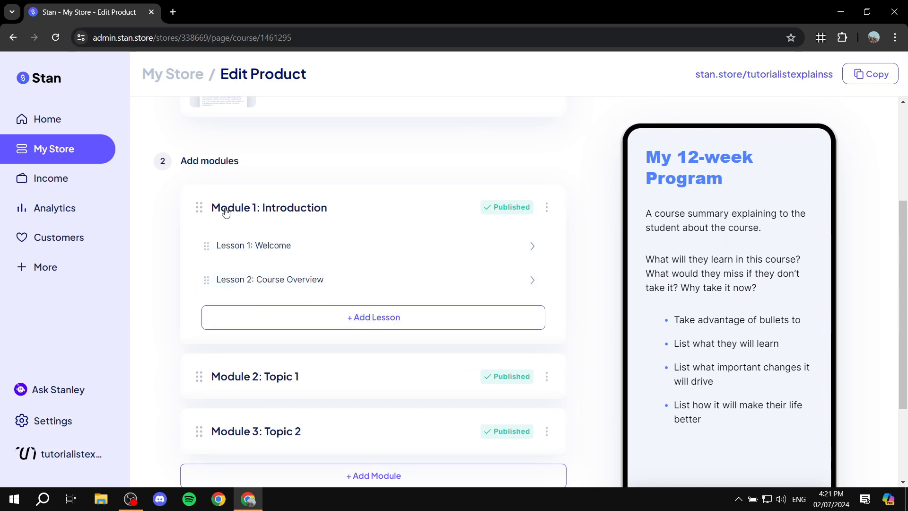
{"action": "left_click", "coordinate": [283, 211]}
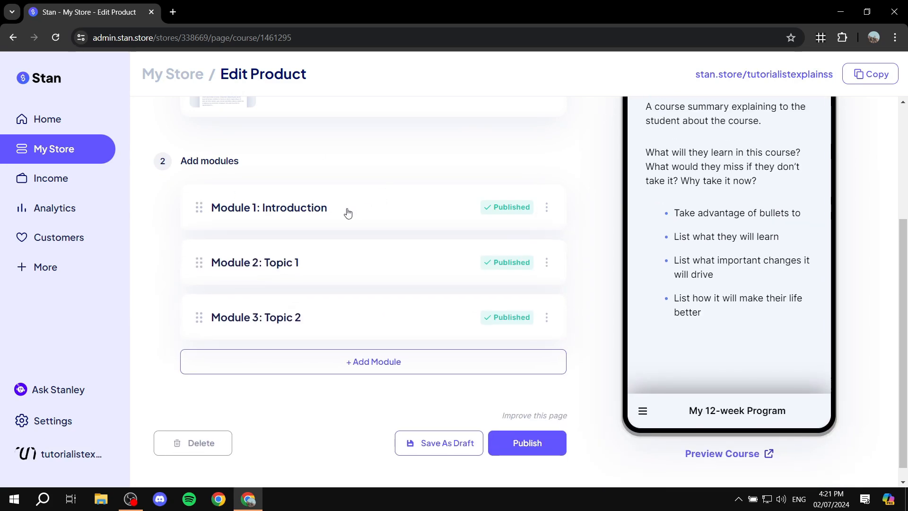
{"action": "left_click", "coordinate": [341, 210]}
{"action": "scroll", "coordinate": [321, 290], "scroll_direction": "down", "scroll_amount": 1}
{"action": "left_click", "coordinate": [322, 151]}
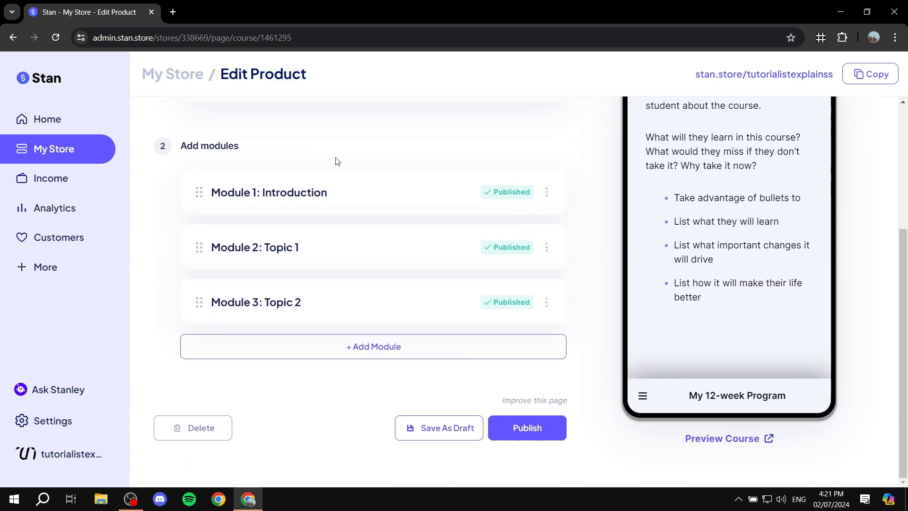
{"action": "left_click", "coordinate": [234, 248]}
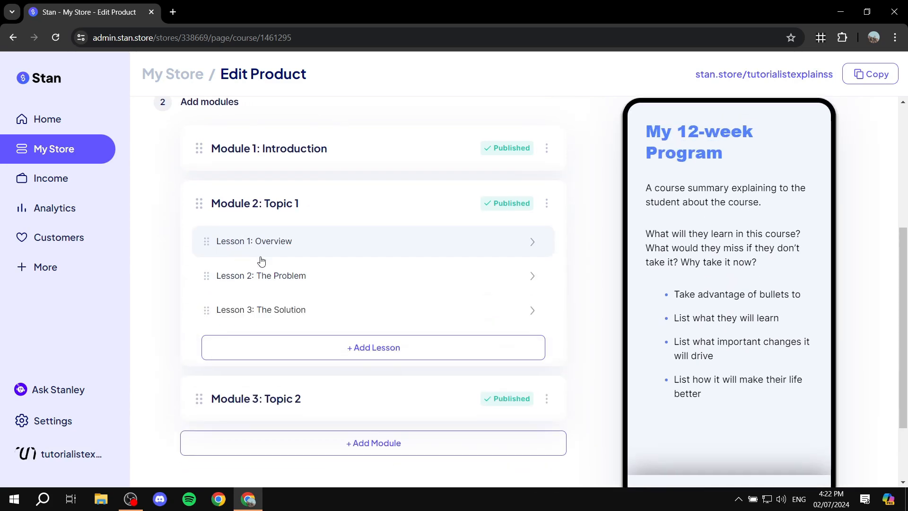
{"action": "scroll", "coordinate": [302, 273], "scroll_direction": "down", "scroll_amount": 1}
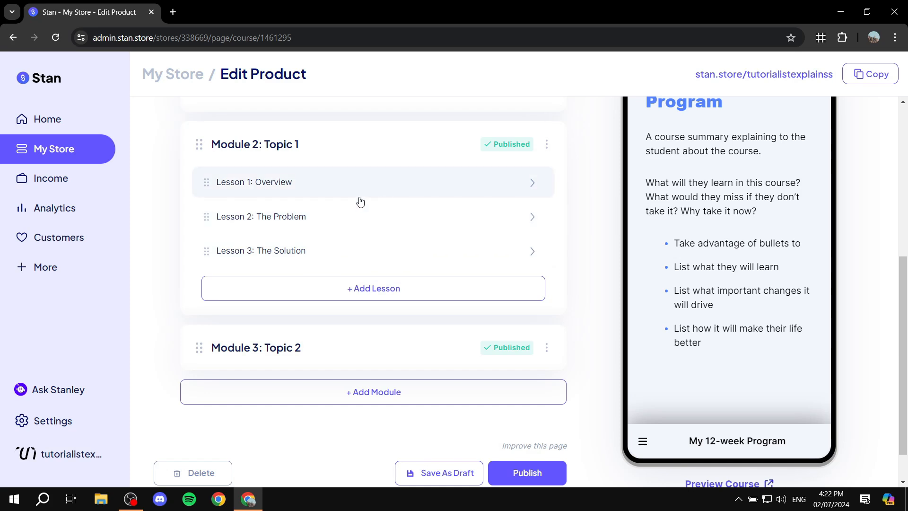
{"action": "scroll", "coordinate": [369, 191], "scroll_direction": "up", "scroll_amount": 2}
{"action": "scroll", "coordinate": [364, 269], "scroll_direction": "down", "scroll_amount": 2}
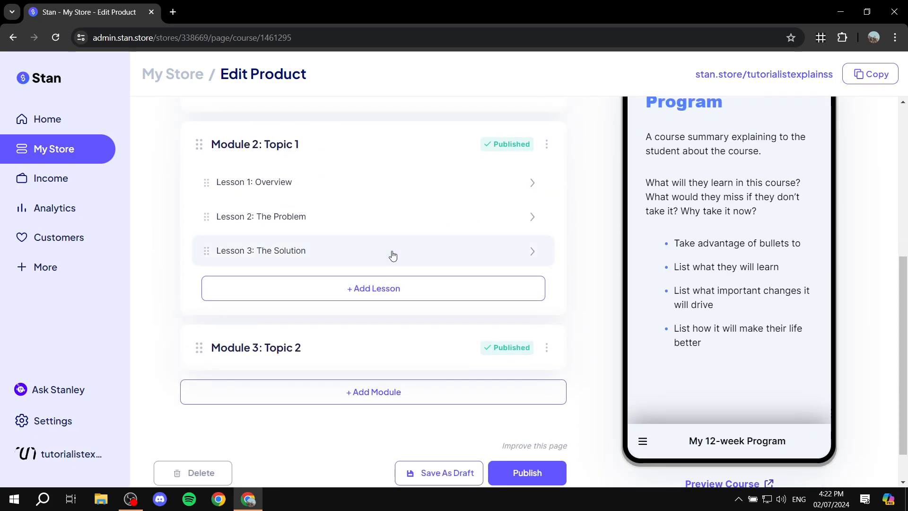
{"action": "left_click", "coordinate": [316, 140]}
Examine the lessons and the available module actions of Module 3: Topic 2, and collapse the module
{"action": "left_click", "coordinate": [279, 287]}
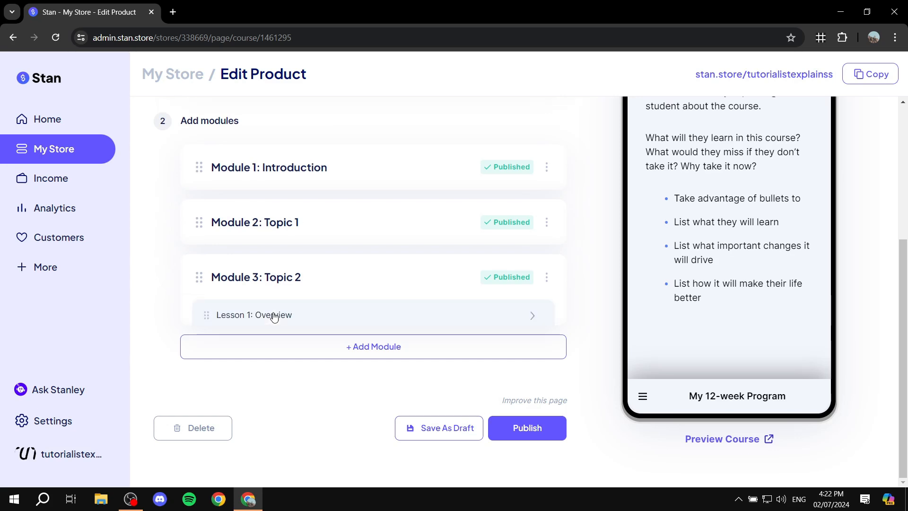
{"action": "scroll", "coordinate": [331, 255], "scroll_direction": "down", "scroll_amount": 2}
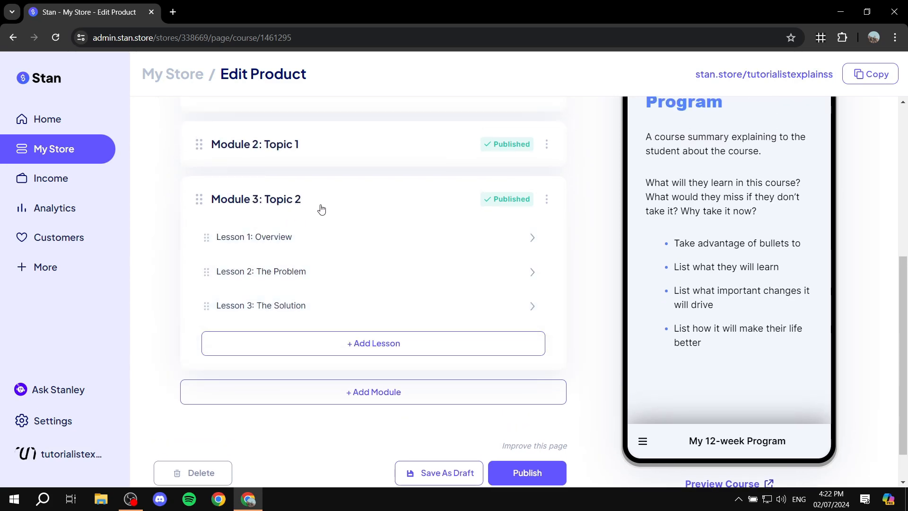
{"action": "left_click", "coordinate": [547, 199]}
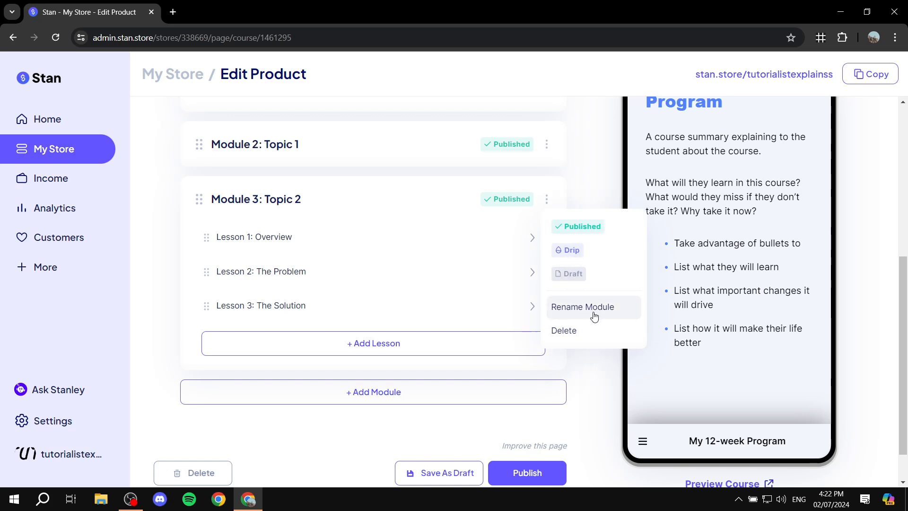
{"action": "left_click", "coordinate": [547, 199]}
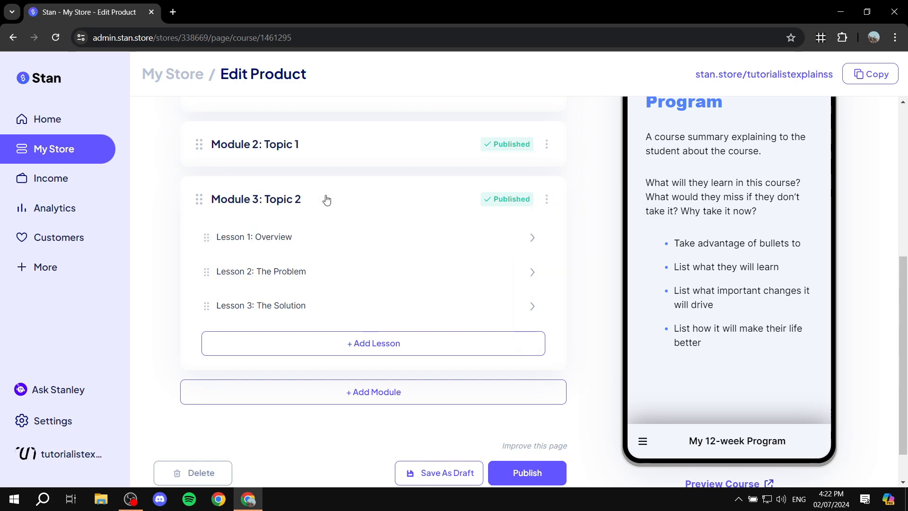
{"action": "left_click", "coordinate": [344, 203]}
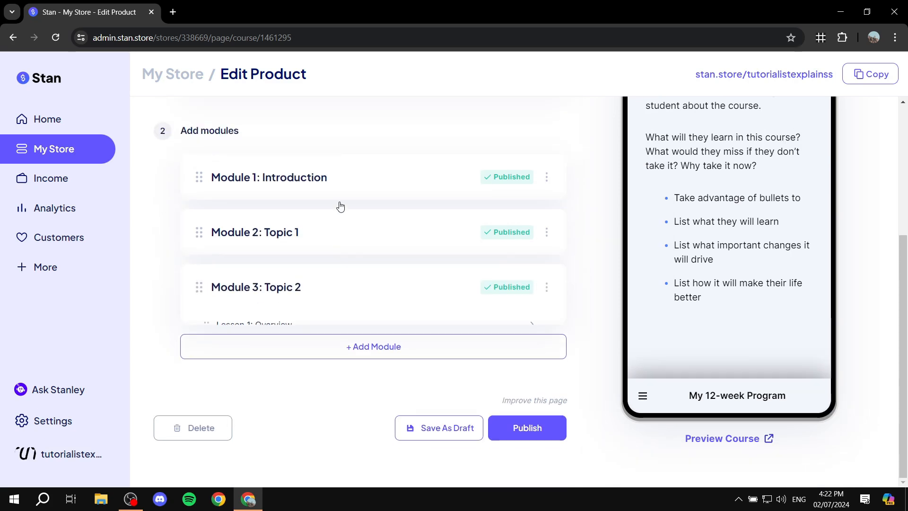
{"action": "left_click", "coordinate": [299, 305]}
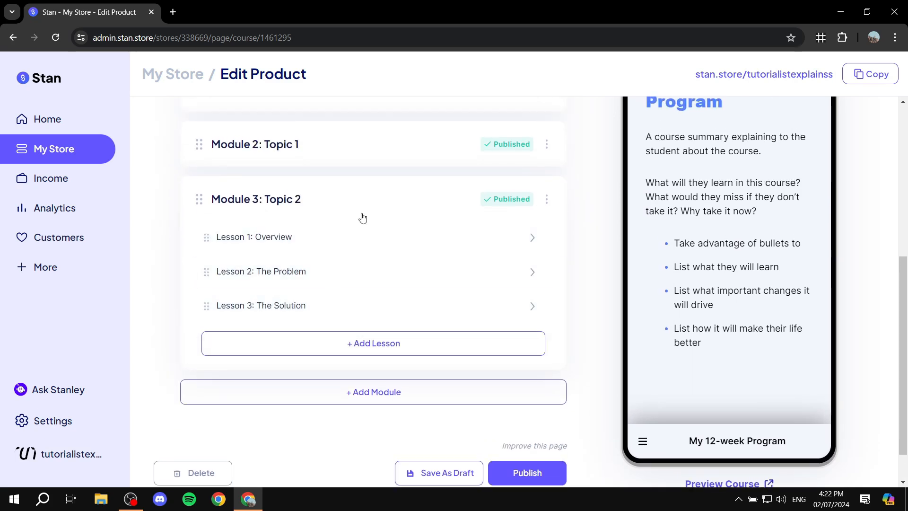
{"action": "left_click", "coordinate": [326, 198]}
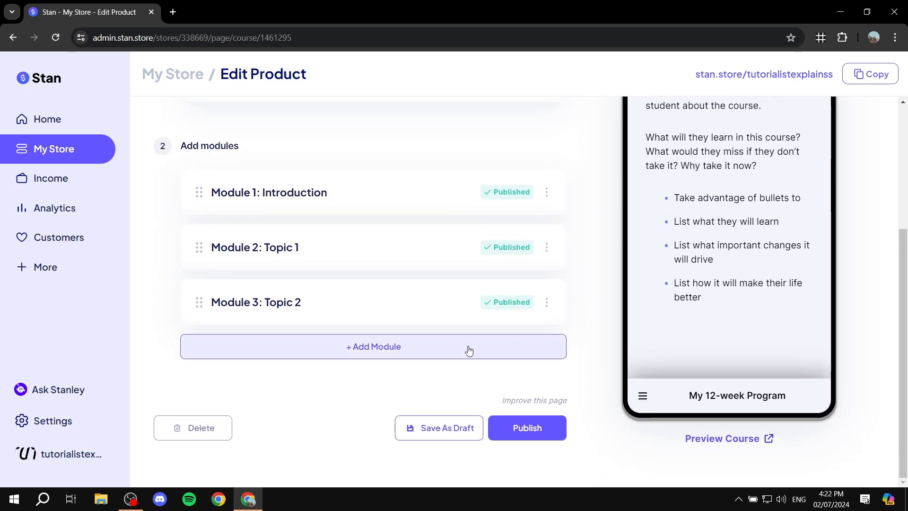
Add a fourth module to the course and expand it to check its lesson list
{"action": "left_click", "coordinate": [388, 355]}
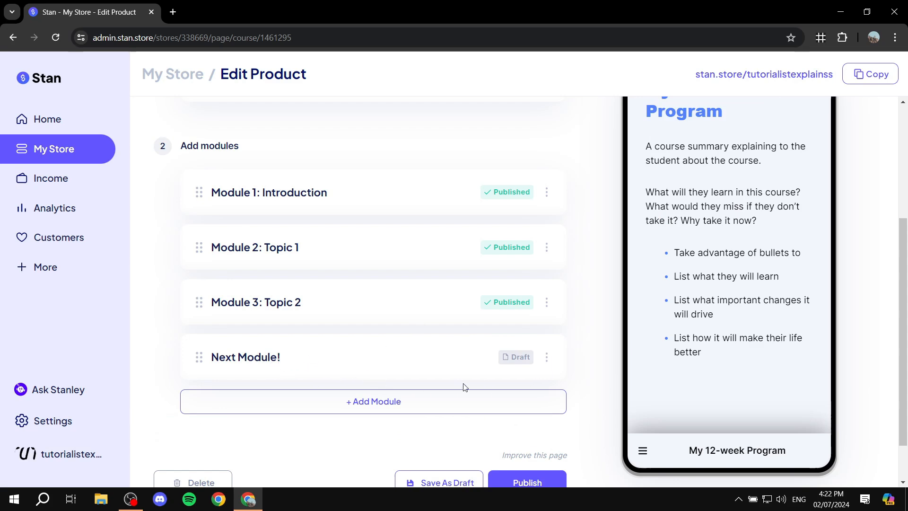
{"action": "left_click", "coordinate": [389, 365]}
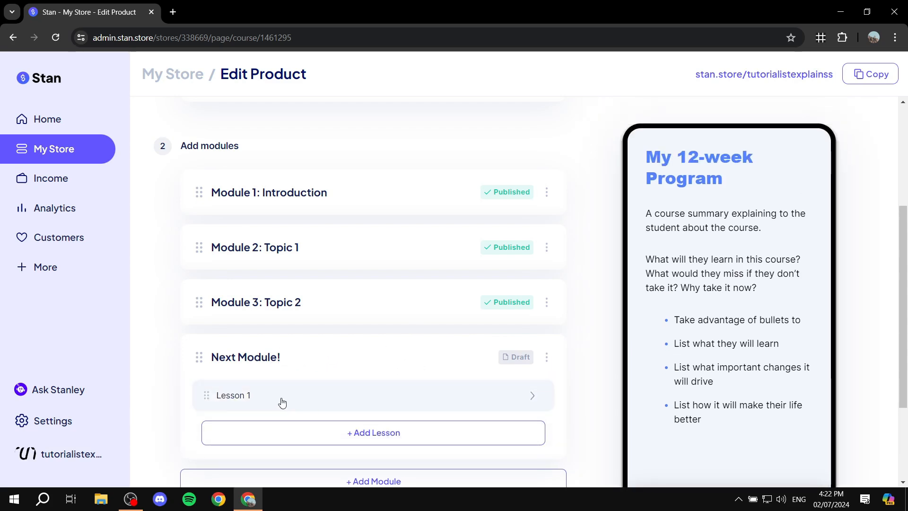
{"action": "scroll", "coordinate": [282, 401], "scroll_direction": "down", "scroll_amount": 3}
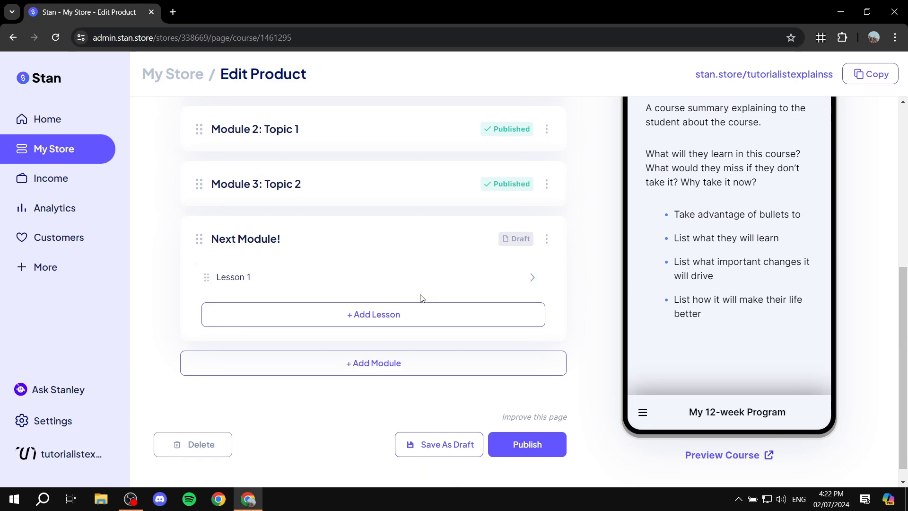
{"action": "scroll", "coordinate": [417, 309], "scroll_direction": "up", "scroll_amount": 7}
{"action": "scroll", "coordinate": [337, 283], "scroll_direction": "down", "scroll_amount": 7}
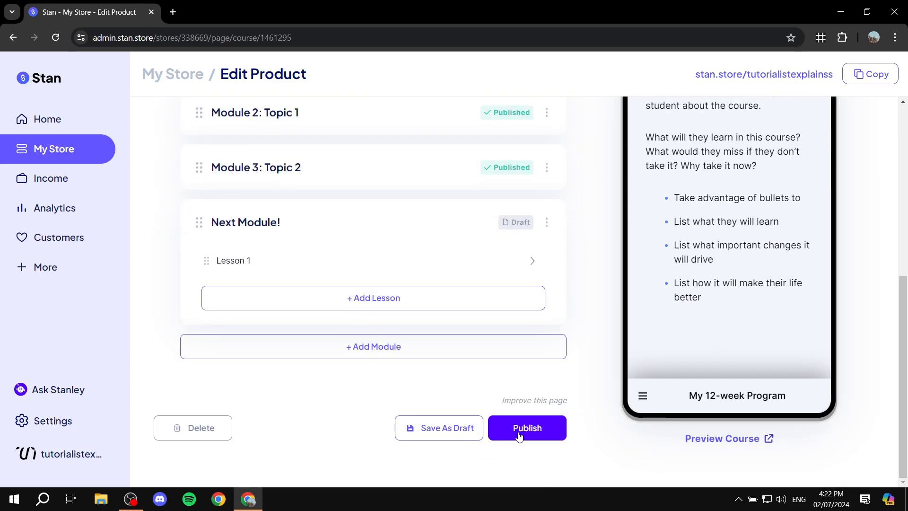
Examine the product's Options section, including Add Reviews and the remaining option categories
{"action": "scroll", "coordinate": [454, 265], "scroll_direction": "up", "scroll_amount": 7}
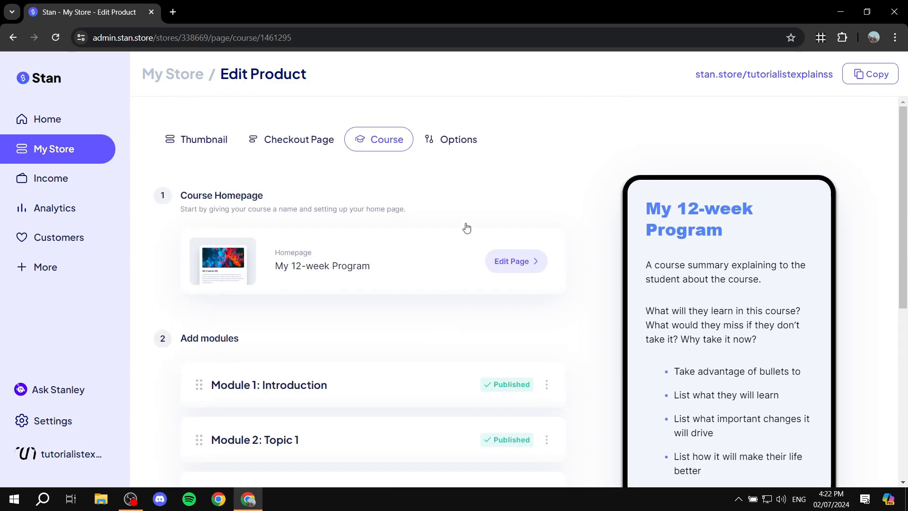
{"action": "left_click", "coordinate": [469, 140]}
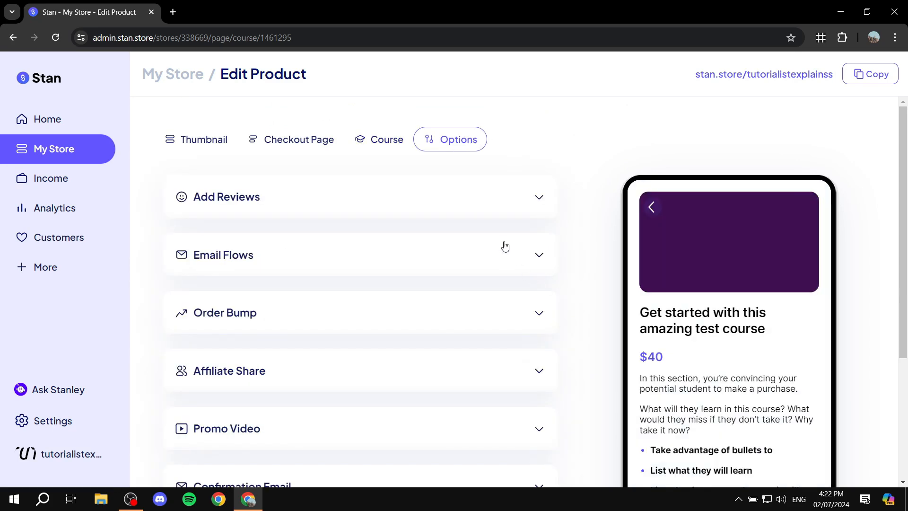
{"action": "left_click", "coordinate": [317, 204]}
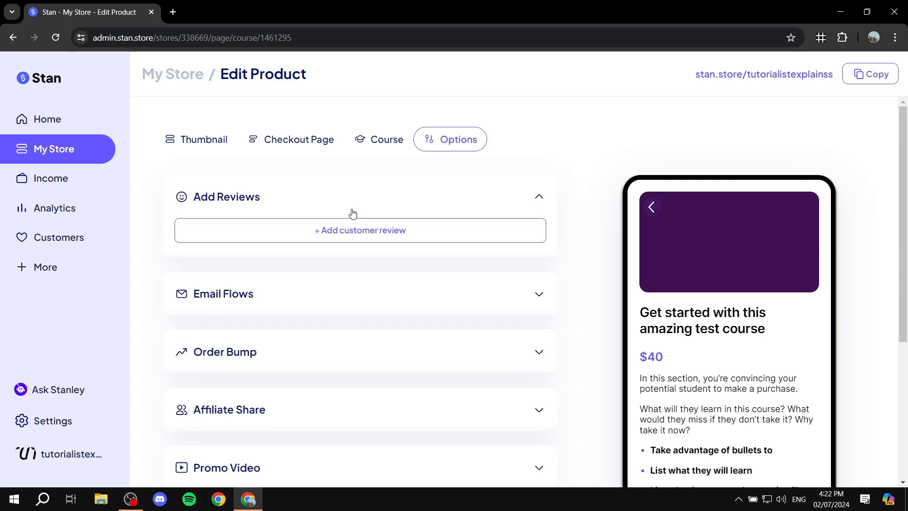
{"action": "left_click", "coordinate": [401, 198]}
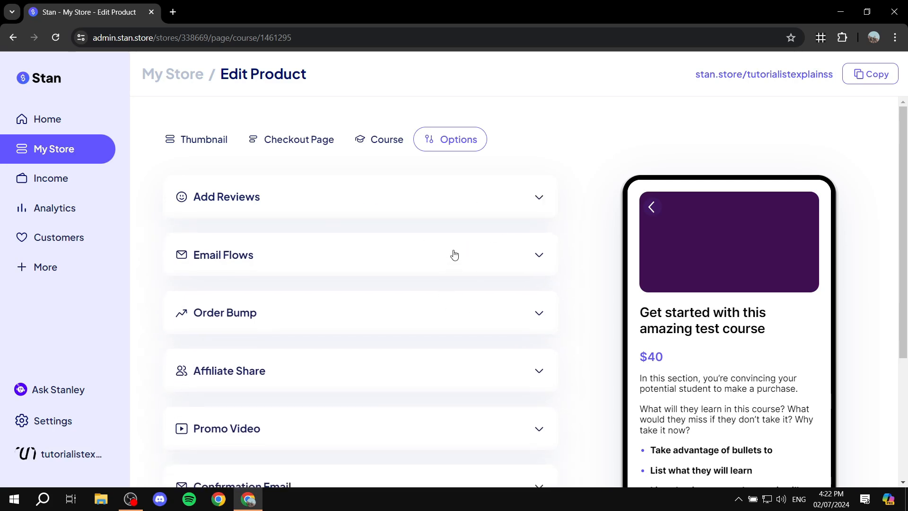
{"action": "scroll", "coordinate": [345, 268], "scroll_direction": "down", "scroll_amount": 1}
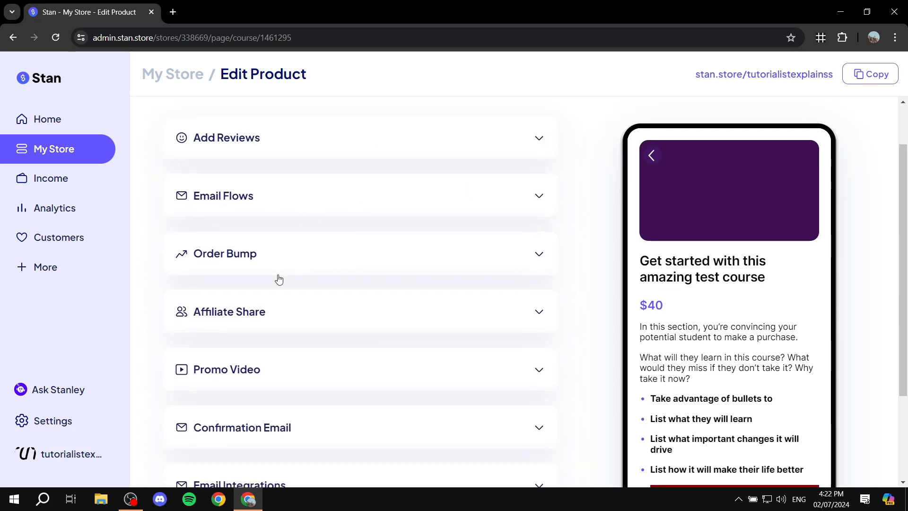
{"action": "scroll", "coordinate": [275, 280], "scroll_direction": "down", "scroll_amount": 2}
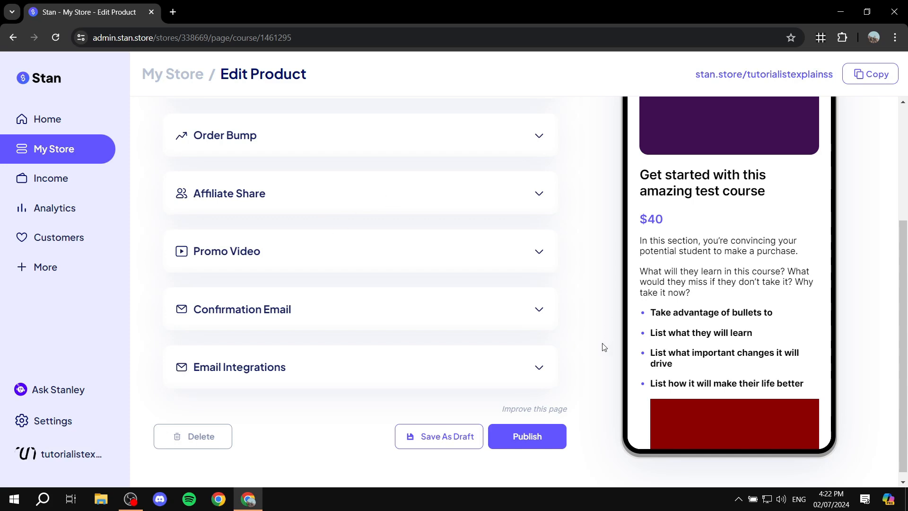
{"action": "scroll", "coordinate": [400, 224], "scroll_direction": "up", "scroll_amount": 3}
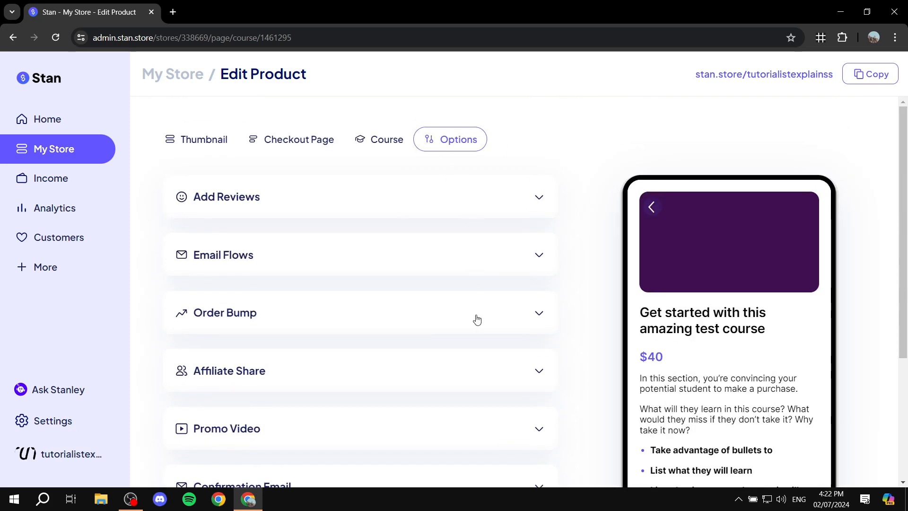
Return to the Course section, open the My 12-week Program homepage for editing and go to its branding settings
{"action": "left_click", "coordinate": [381, 141]}
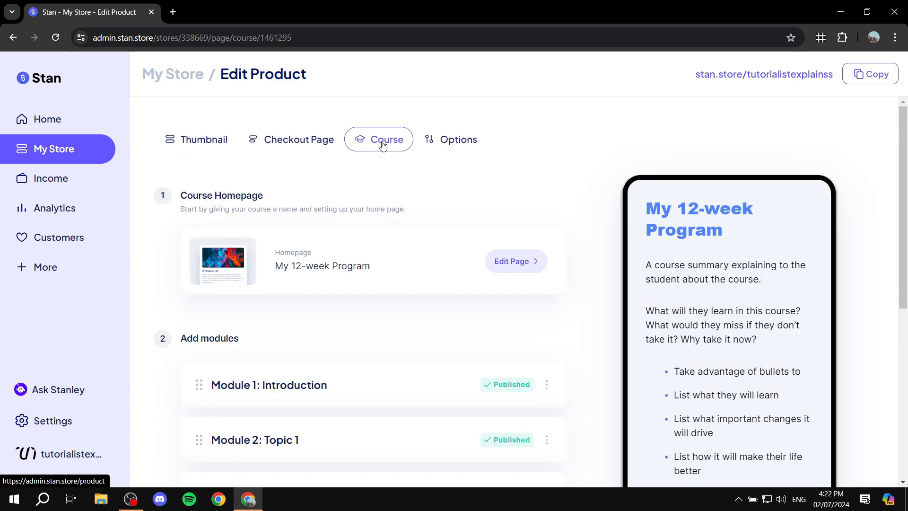
{"action": "scroll", "coordinate": [378, 258], "scroll_direction": "down", "scroll_amount": 3}
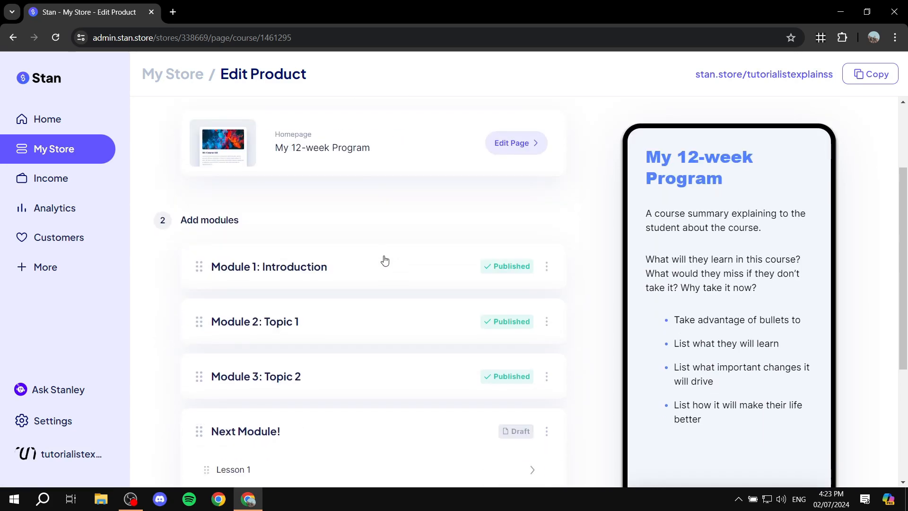
{"action": "scroll", "coordinate": [308, 246], "scroll_direction": "up", "scroll_amount": 3}
{"action": "left_click", "coordinate": [314, 267]}
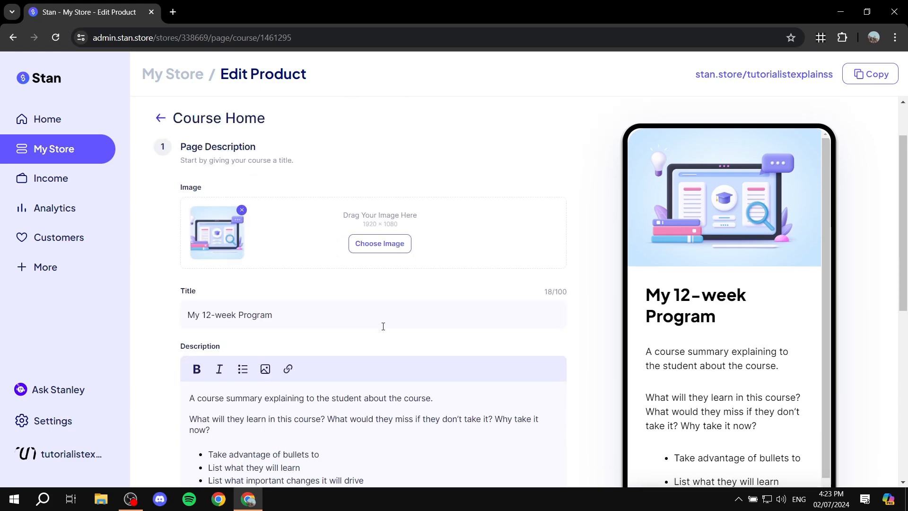
{"action": "scroll", "coordinate": [381, 303], "scroll_direction": "down", "scroll_amount": 5}
{"action": "scroll", "coordinate": [799, 318], "scroll_direction": "down", "scroll_amount": 1}
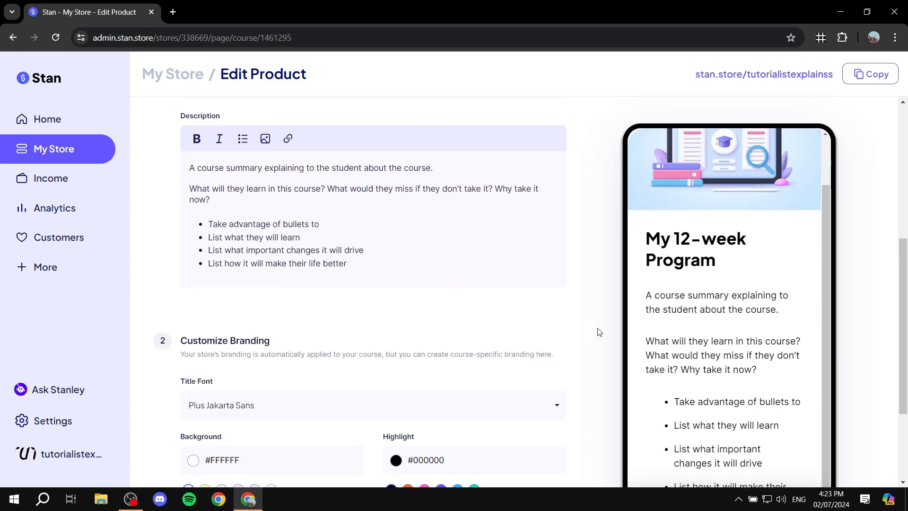
{"action": "scroll", "coordinate": [411, 338], "scroll_direction": "down", "scroll_amount": 3}
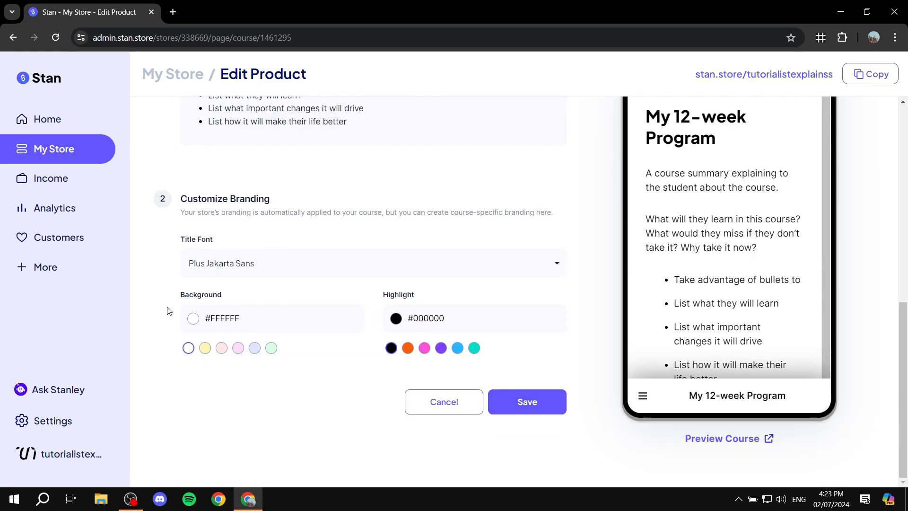
Try out background colours for the course homepage and set the background to the yellow preset #FFF3B2
{"action": "left_click", "coordinate": [206, 348]}
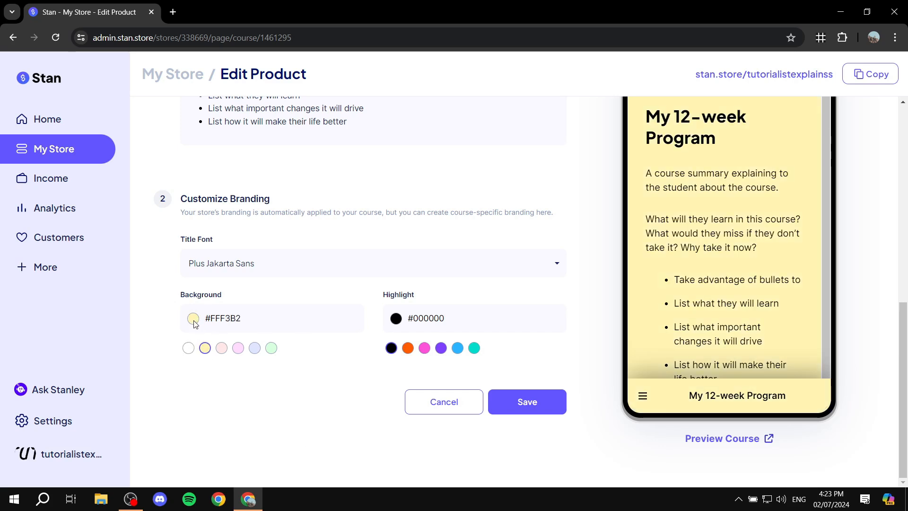
{"action": "left_click", "coordinate": [238, 348]}
{"action": "left_click", "coordinate": [243, 315]}
{"action": "key", "text": "BackSpace"}
{"action": "key", "text": "BackSpace"}
{"action": "key", "text": "BackSpace"}
{"action": "key", "text": "BackSpace"}
{"action": "key", "text": "BackSpace"}
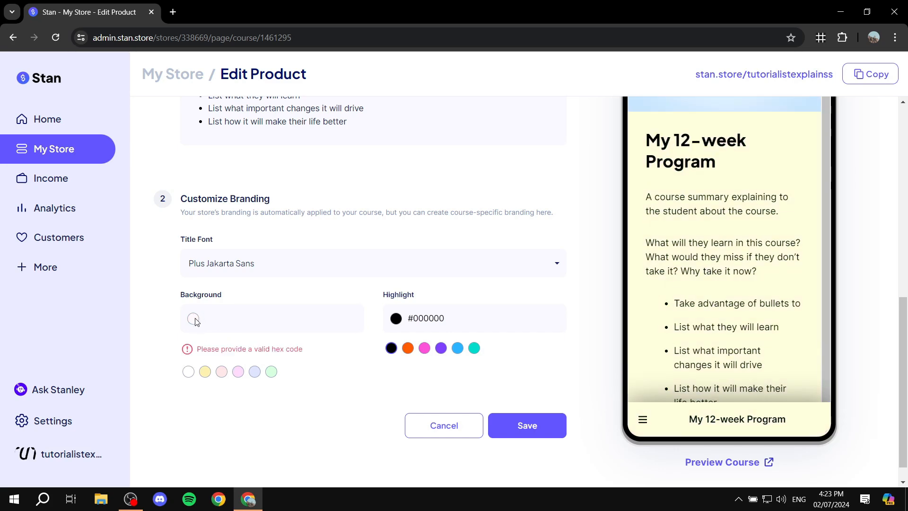
{"action": "left_click", "coordinate": [205, 371]}
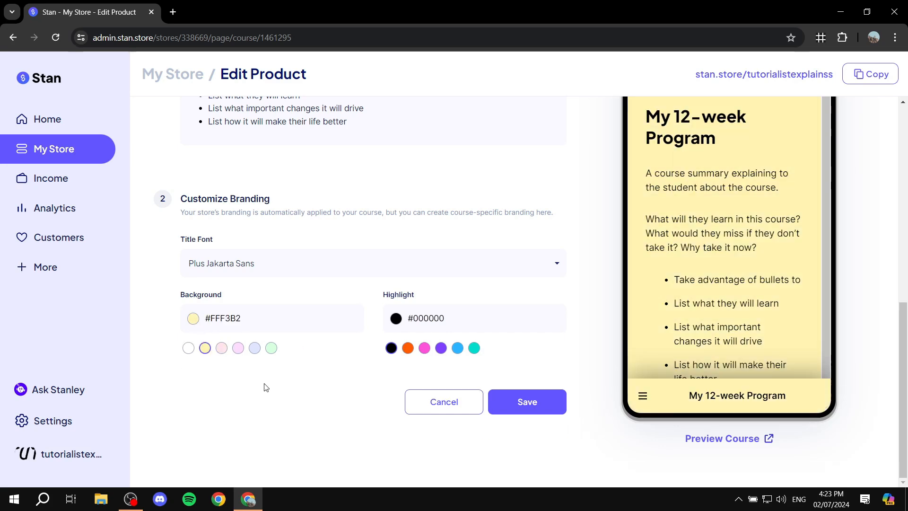
Try orange #FF5C02 and purple #7E41FF as the course highlight colour and set it back to black #000000
{"action": "left_click", "coordinate": [408, 349]}
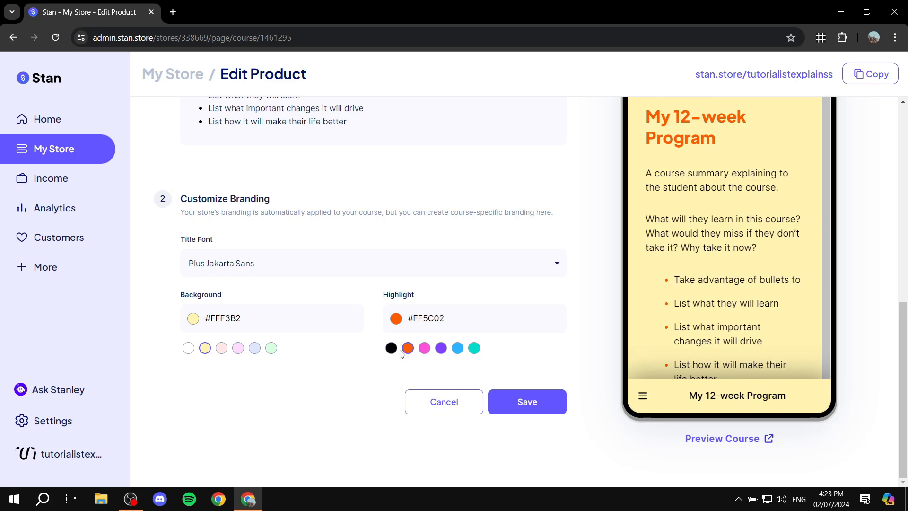
{"action": "left_click", "coordinate": [391, 349]}
{"action": "left_click", "coordinate": [440, 349]}
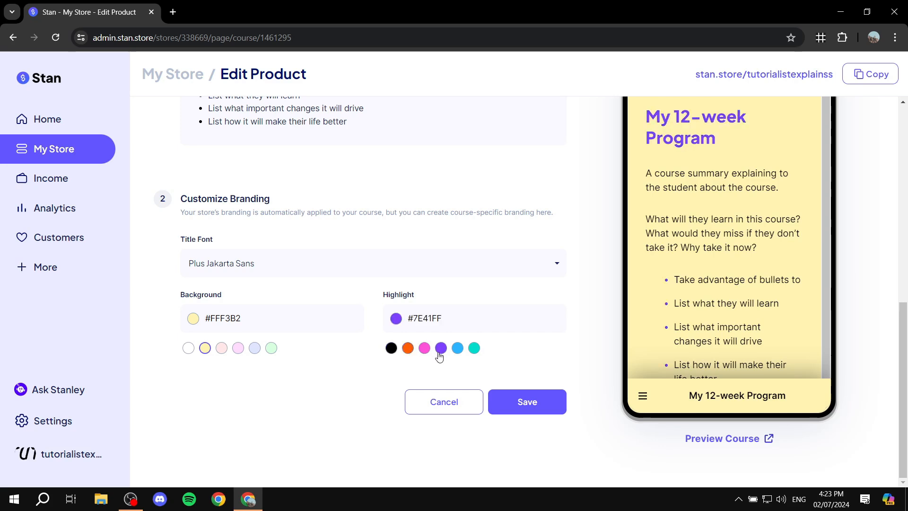
{"action": "left_click", "coordinate": [391, 348]}
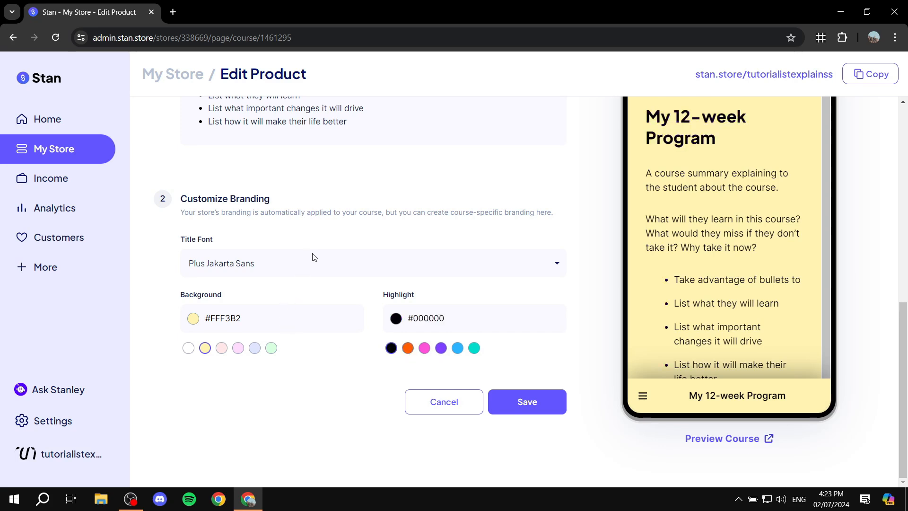
Save the course homepage with its customized branding and publish the Test Course product
{"action": "scroll", "coordinate": [332, 331], "scroll_direction": "up", "scroll_amount": 4}
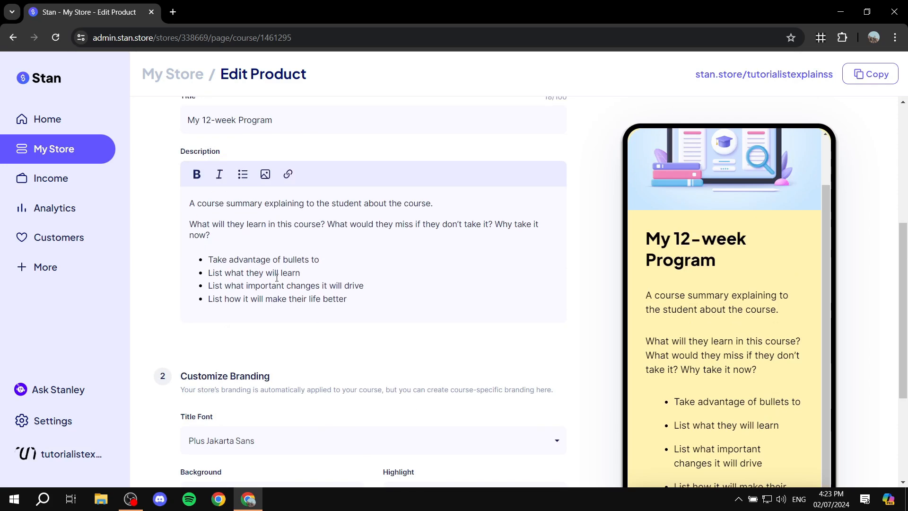
{"action": "left_click_drag", "start_coordinate": [378, 286], "coordinate": [196, 199]}
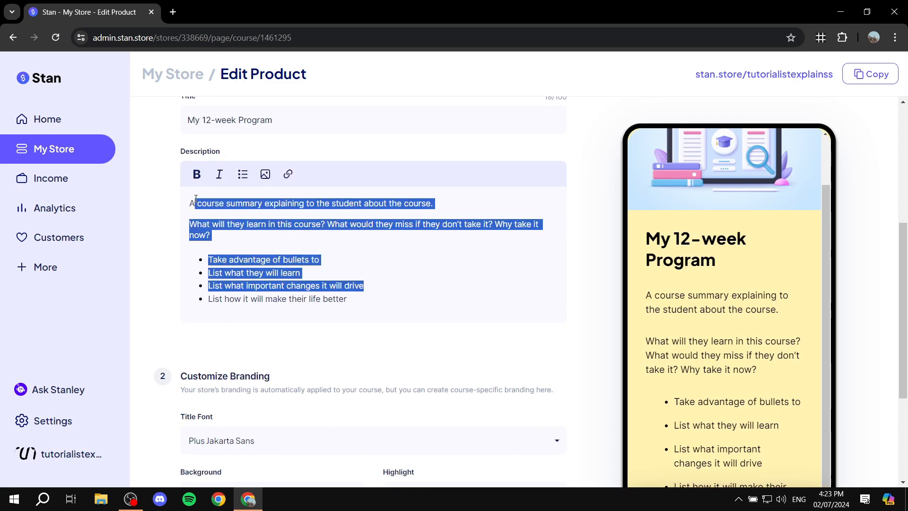
{"action": "left_click", "coordinate": [180, 209]}
{"action": "scroll", "coordinate": [412, 191], "scroll_direction": "up", "scroll_amount": 5}
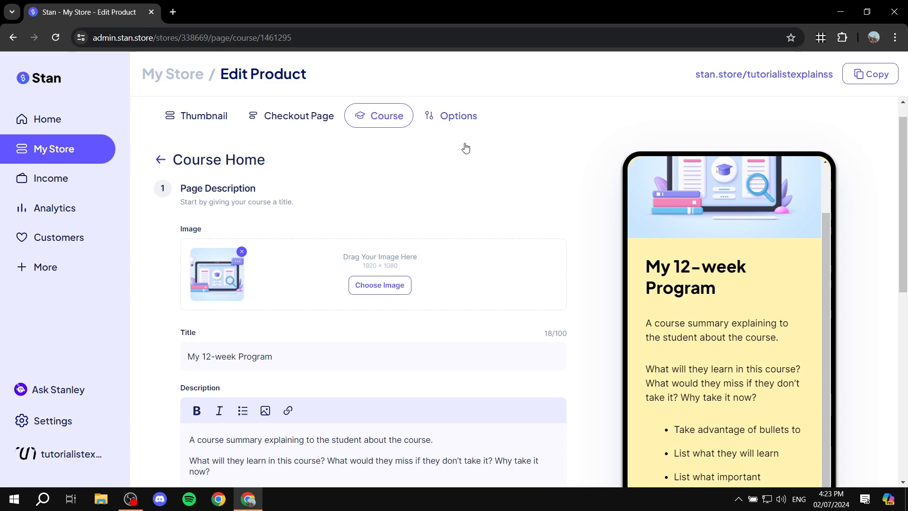
{"action": "scroll", "coordinate": [451, 214], "scroll_direction": "down", "scroll_amount": 9}
{"action": "left_click", "coordinate": [521, 403]}
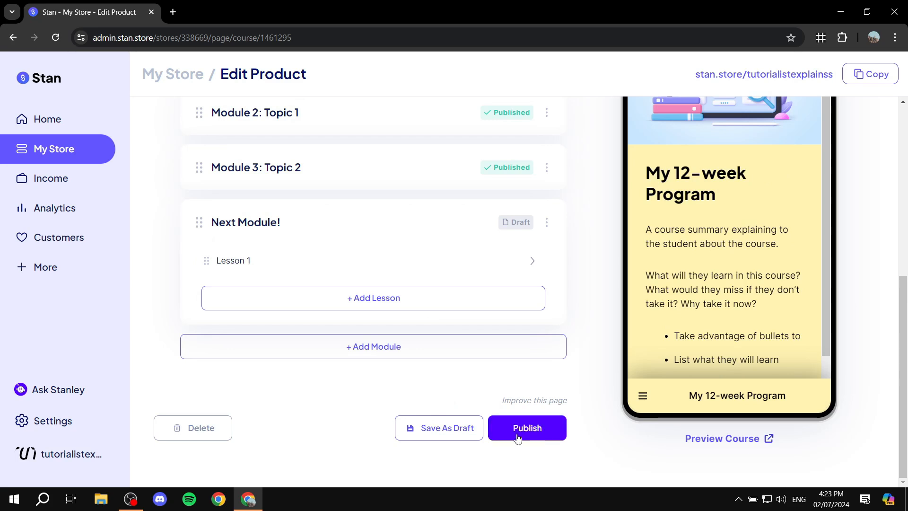
{"action": "left_click", "coordinate": [531, 431]}
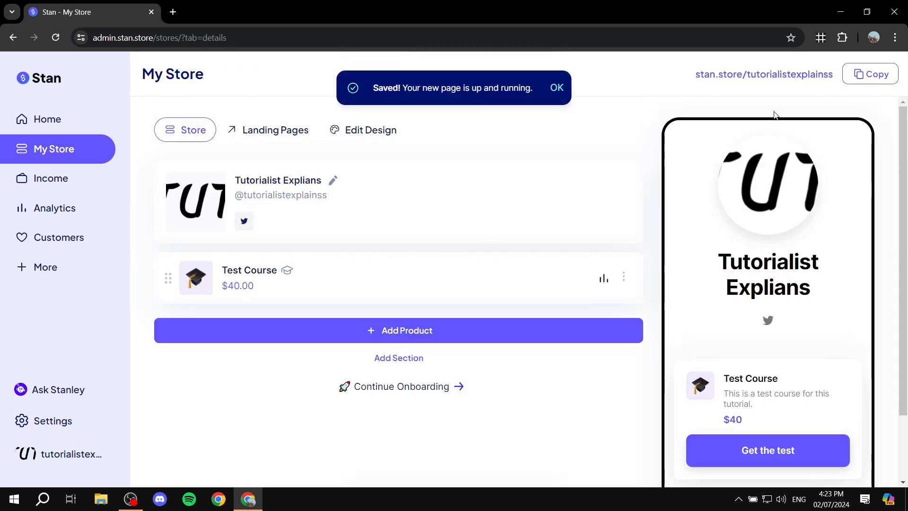
Check the additional actions available for the Test Course product in the store and reopen the product for editing
{"action": "scroll", "coordinate": [293, 279], "scroll_direction": "down", "scroll_amount": 3}
{"action": "scroll", "coordinate": [349, 268], "scroll_direction": "up", "scroll_amount": 3}
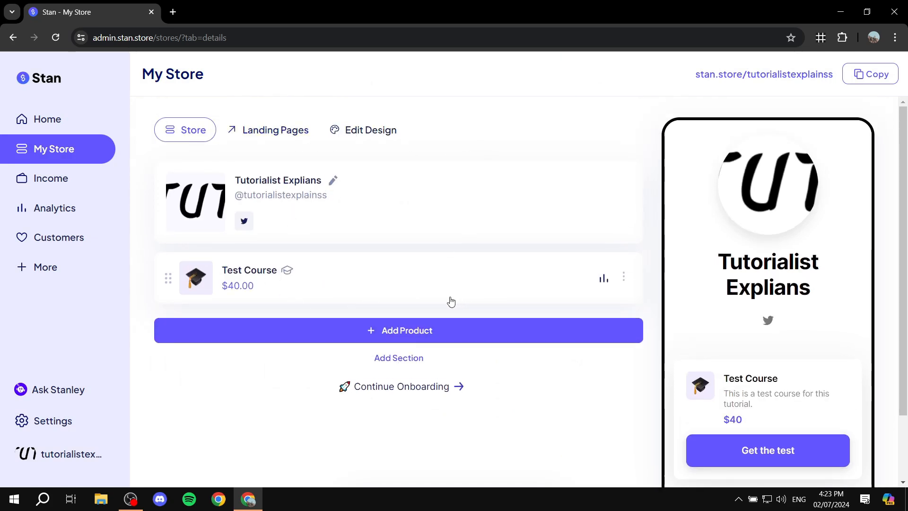
{"action": "left_click", "coordinate": [622, 280]}
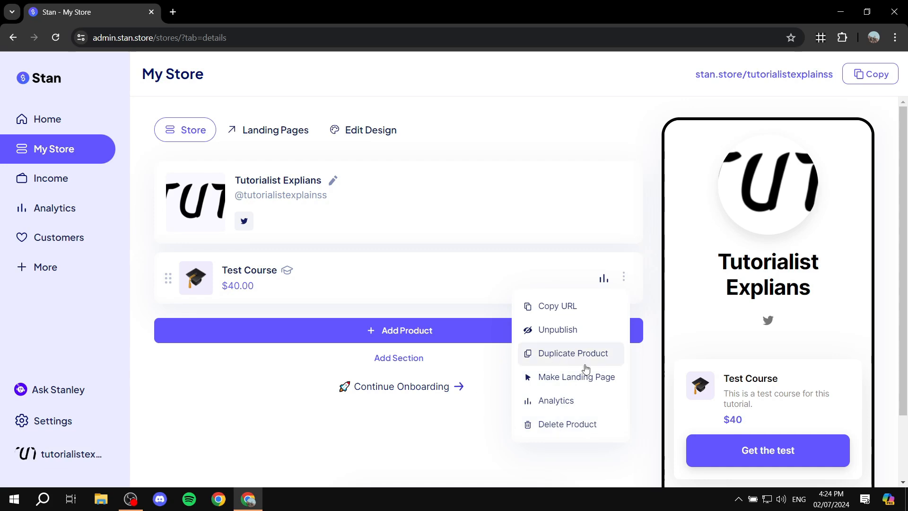
{"action": "left_click", "coordinate": [330, 283]}
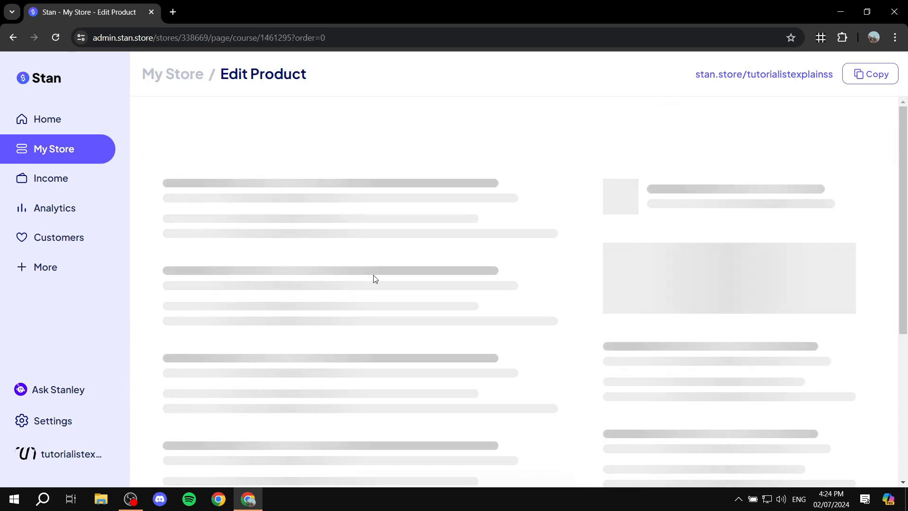